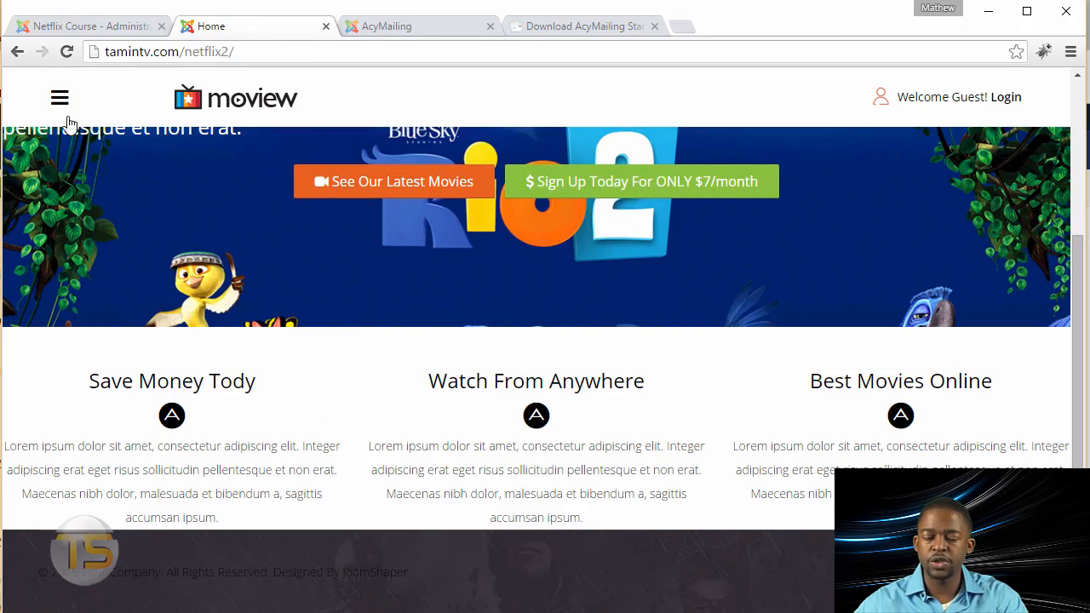
Switch to the site administrator and check the installed components for AcyMailing.
click(76, 26)
click(348, 80)
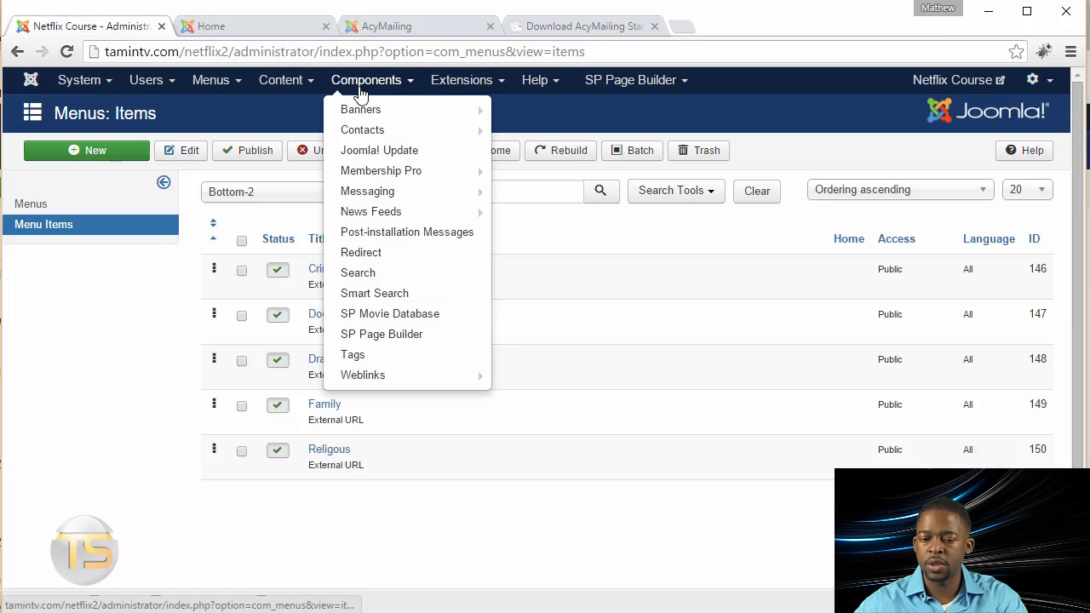
click(51, 82)
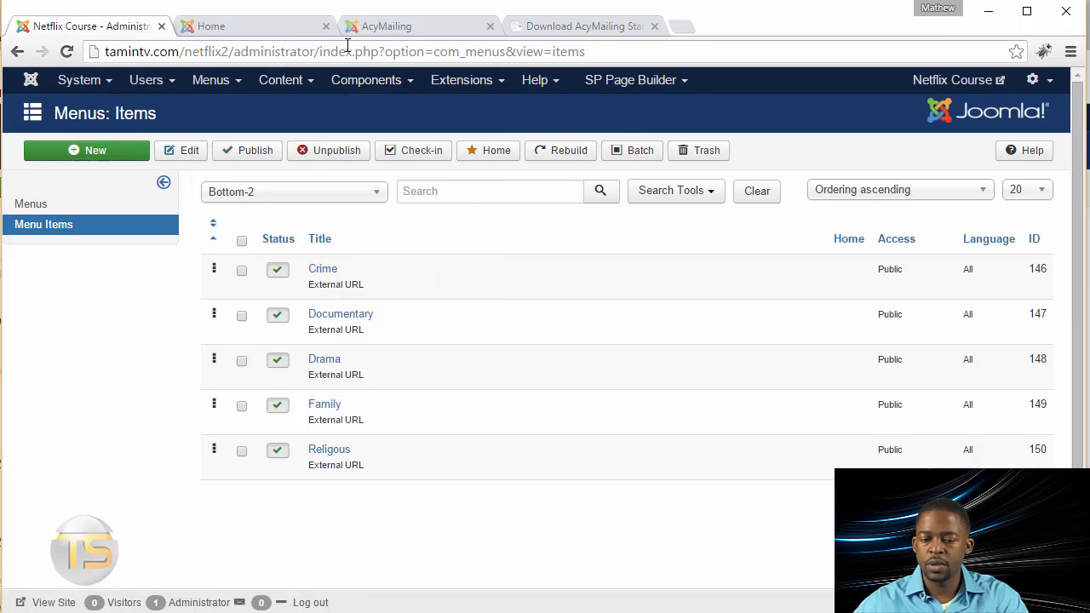
click(348, 83)
mouse_move(370, 114)
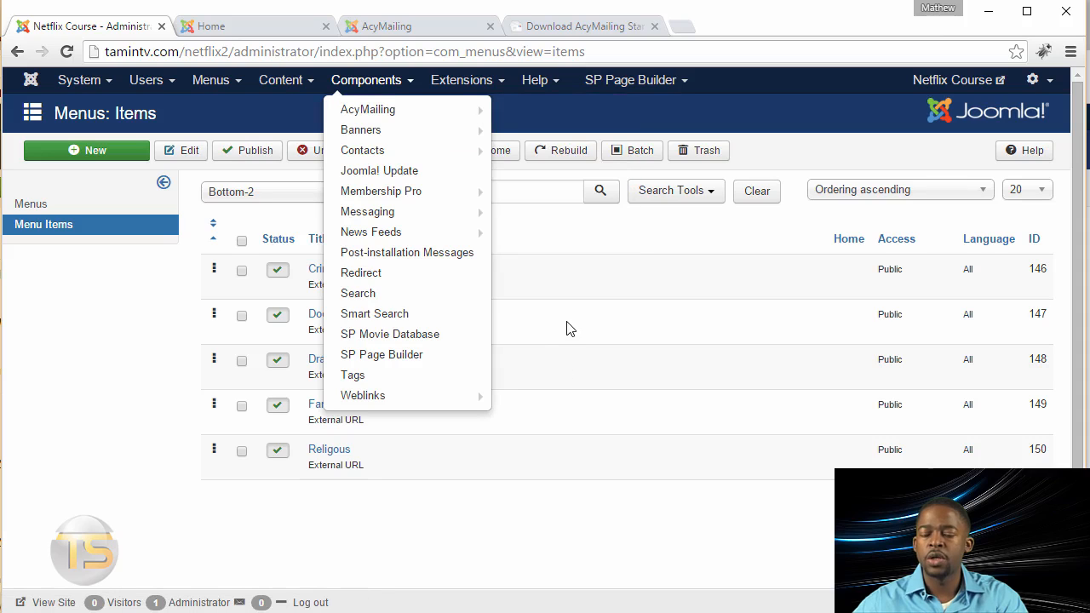
Open the list of site modules and check the footer area of the public home page.
click(461, 92)
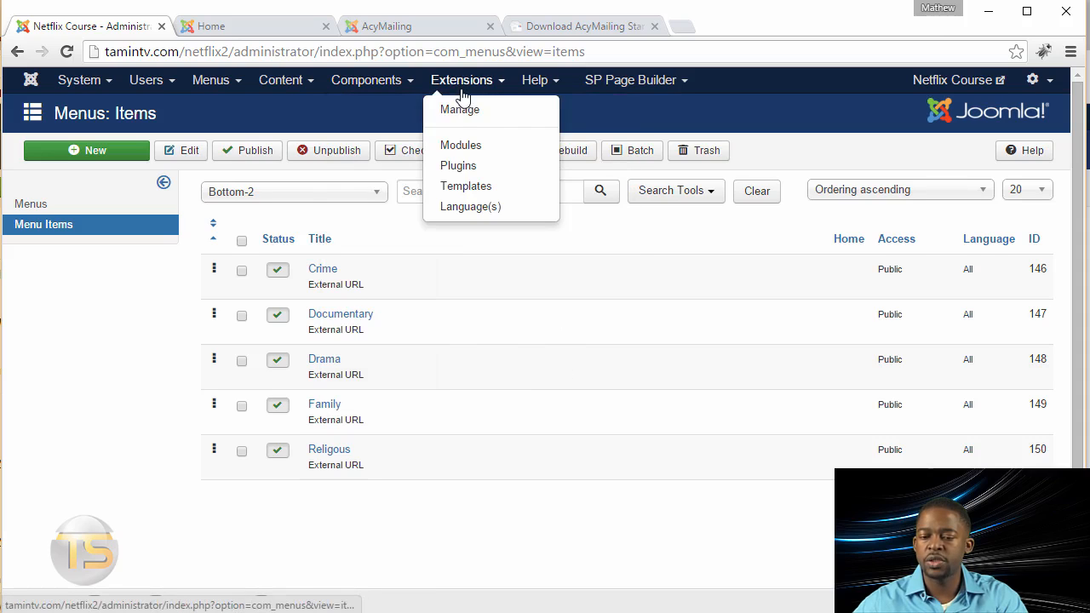
click(477, 149)
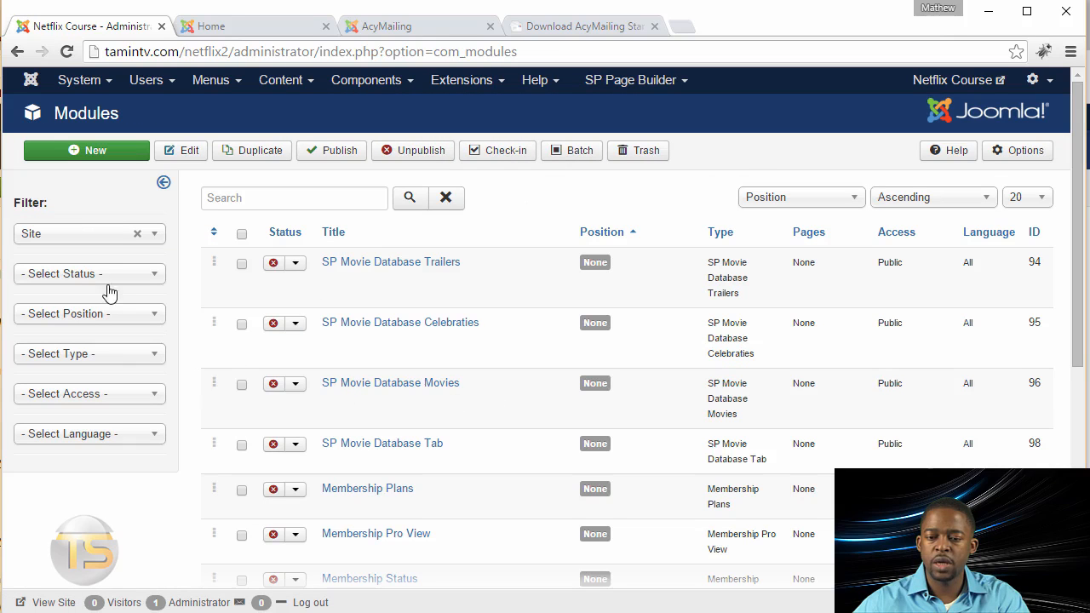
click(252, 34)
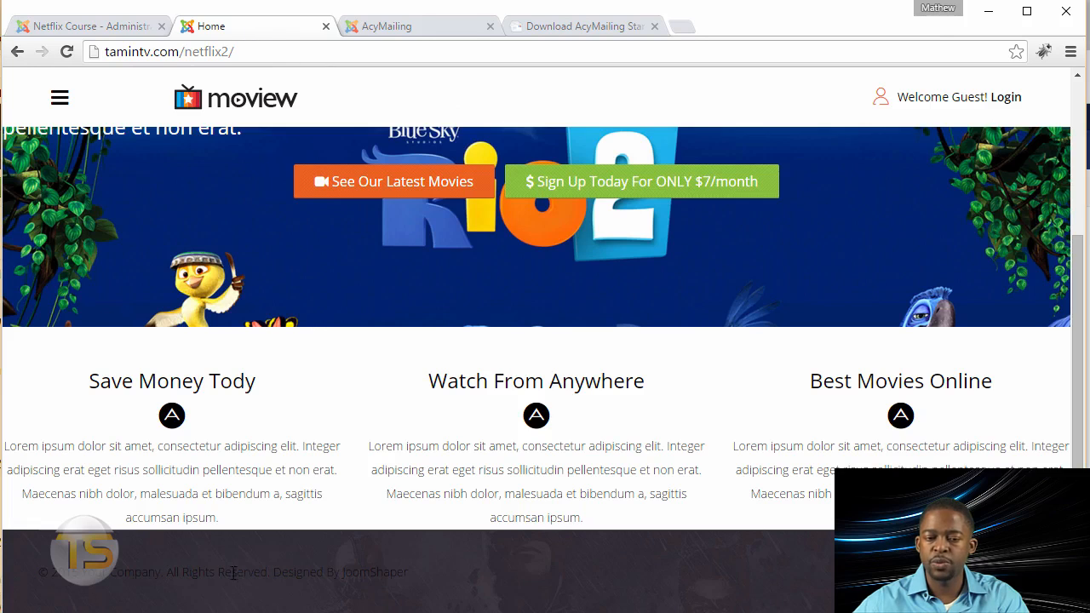
click(89, 26)
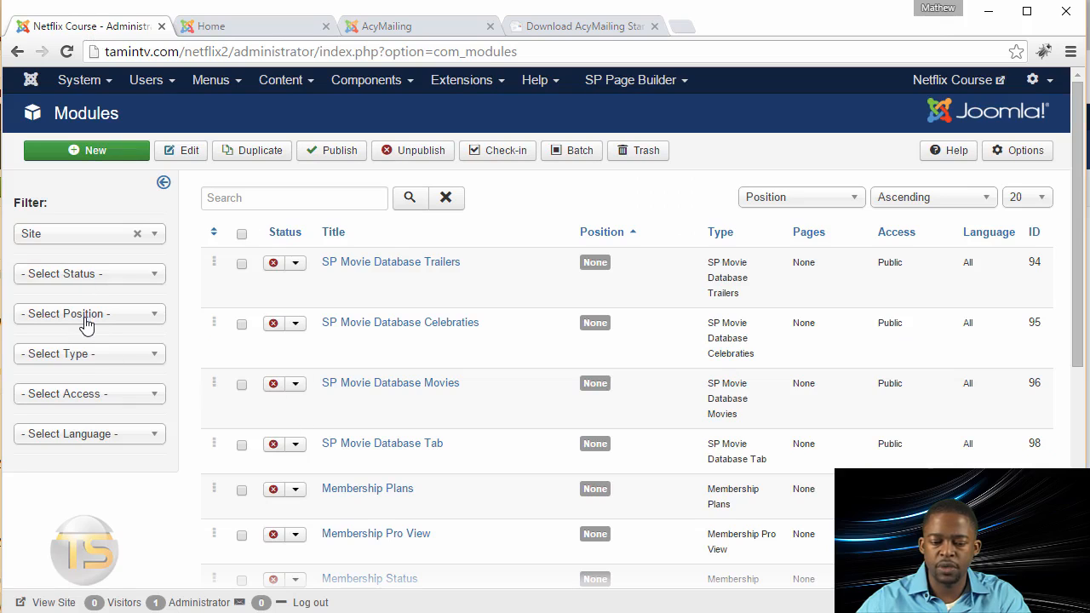
Filter the modules by type AcyMailing Module and open the AcyMailing module for editing.
click(73, 358)
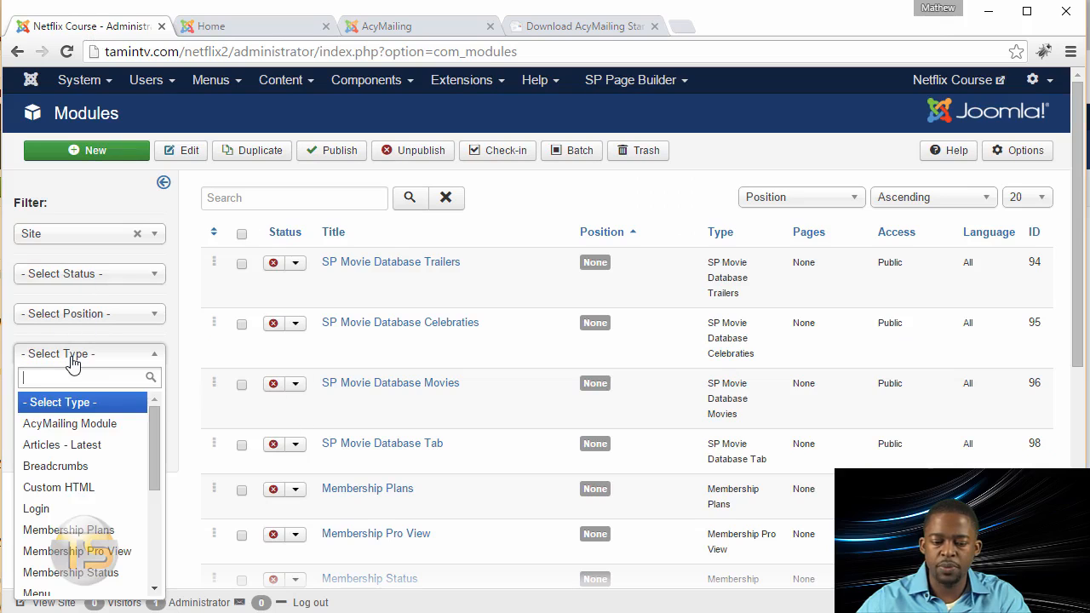
click(85, 433)
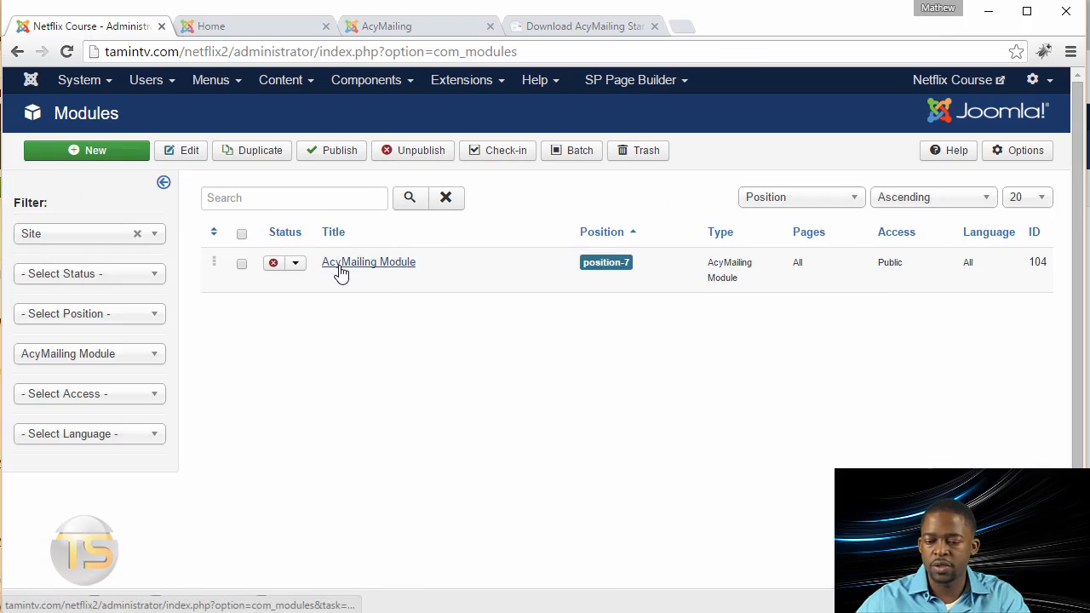
click(341, 268)
Title the module "Newsletter" and publish it in the Bottom1 [bottom1] position.
triple_click(176, 197)
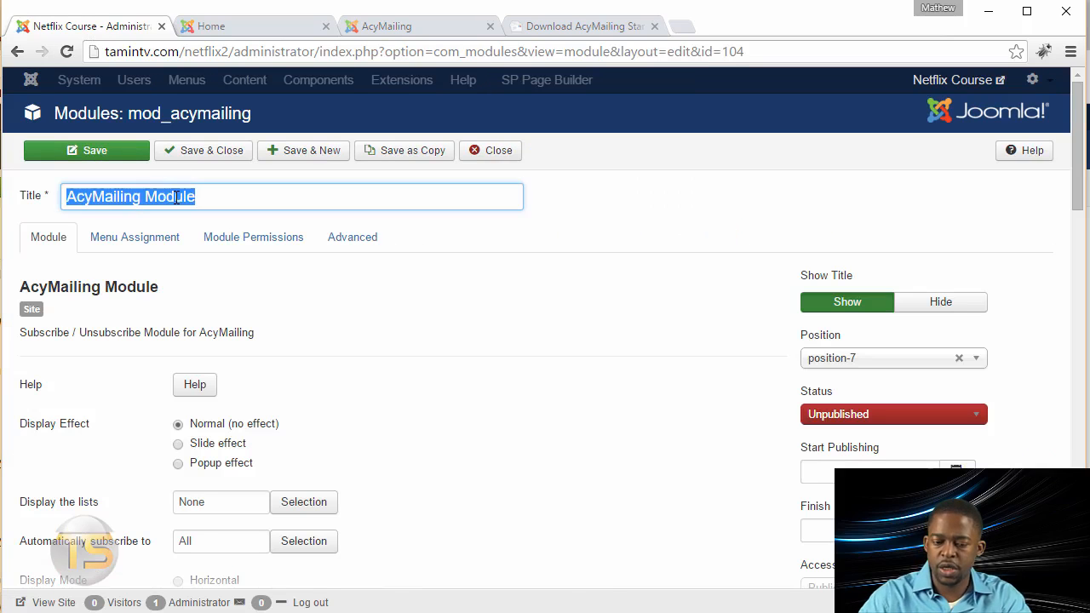
text(Newsletter)
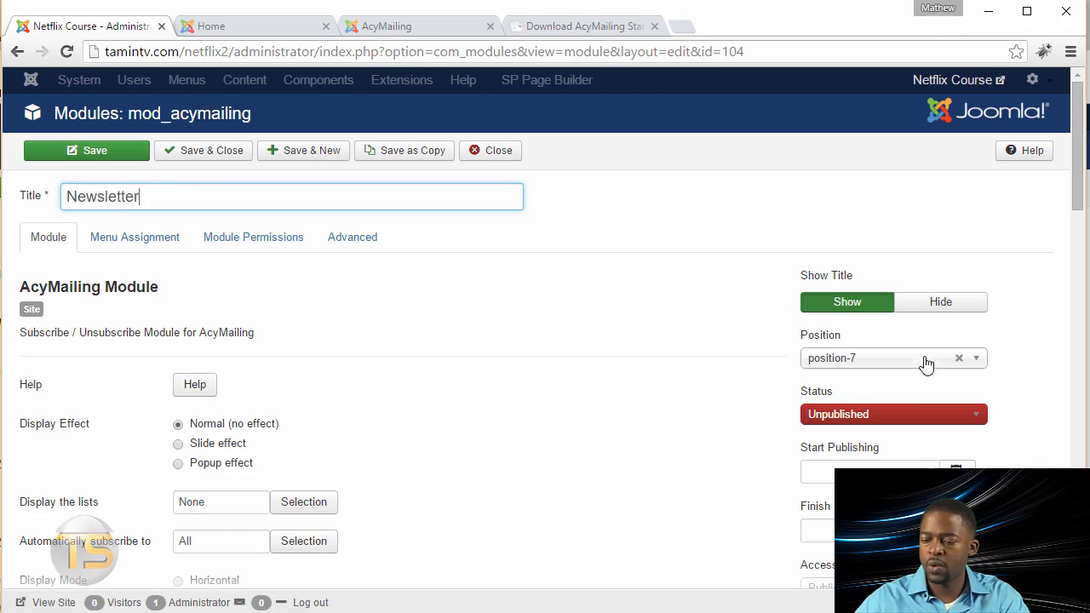
click(903, 362)
text(bottom1)
key(Return)
click(937, 417)
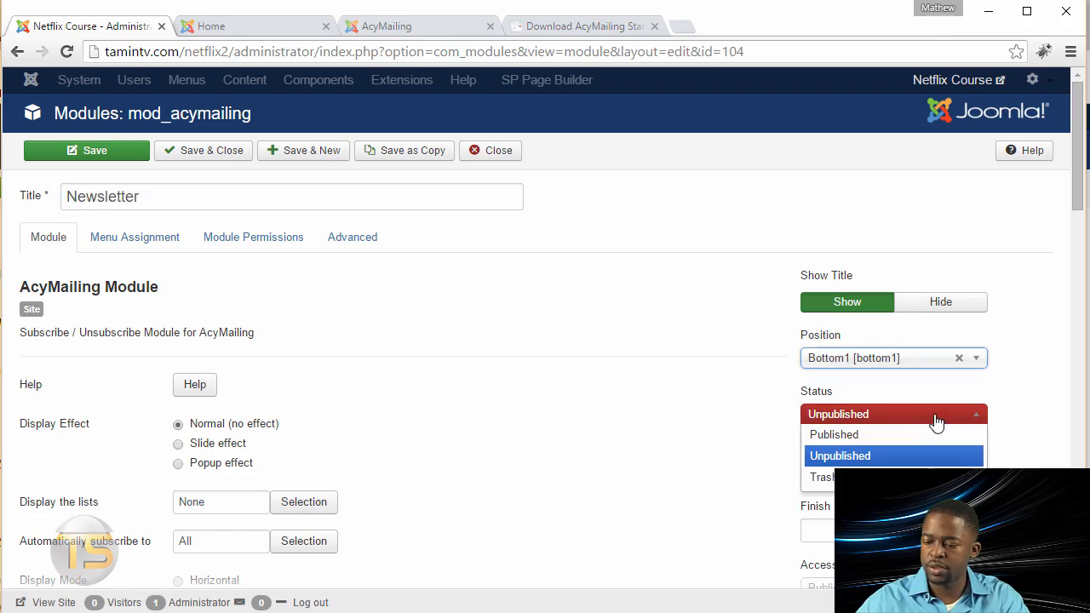
click(896, 436)
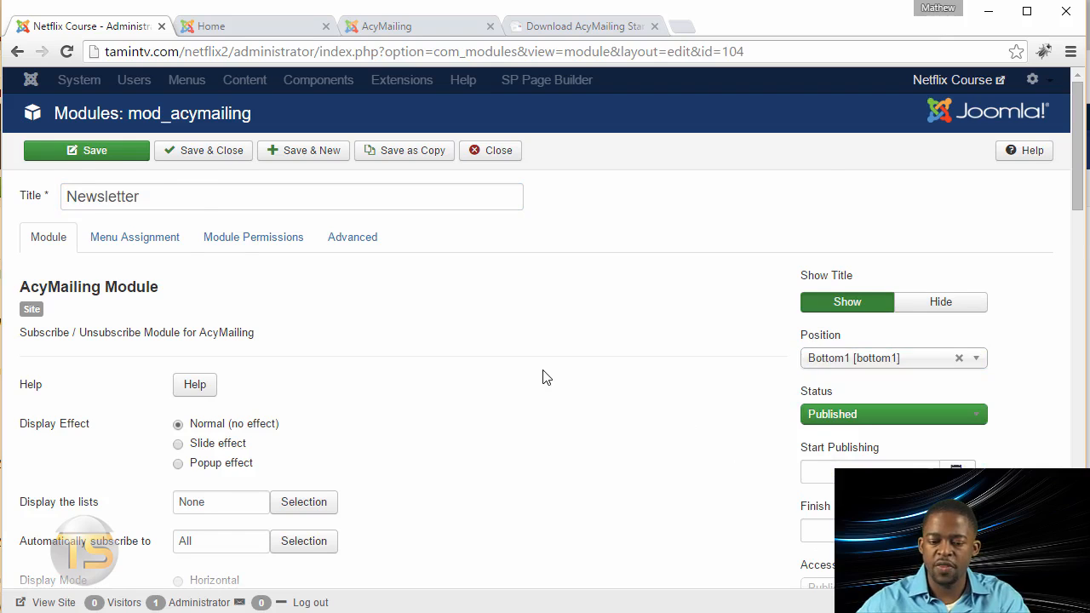
Remove the name field from the module's displayed fields so that only email is used.
scroll(547, 377, down, 2)
scroll(547, 377, down, 2)
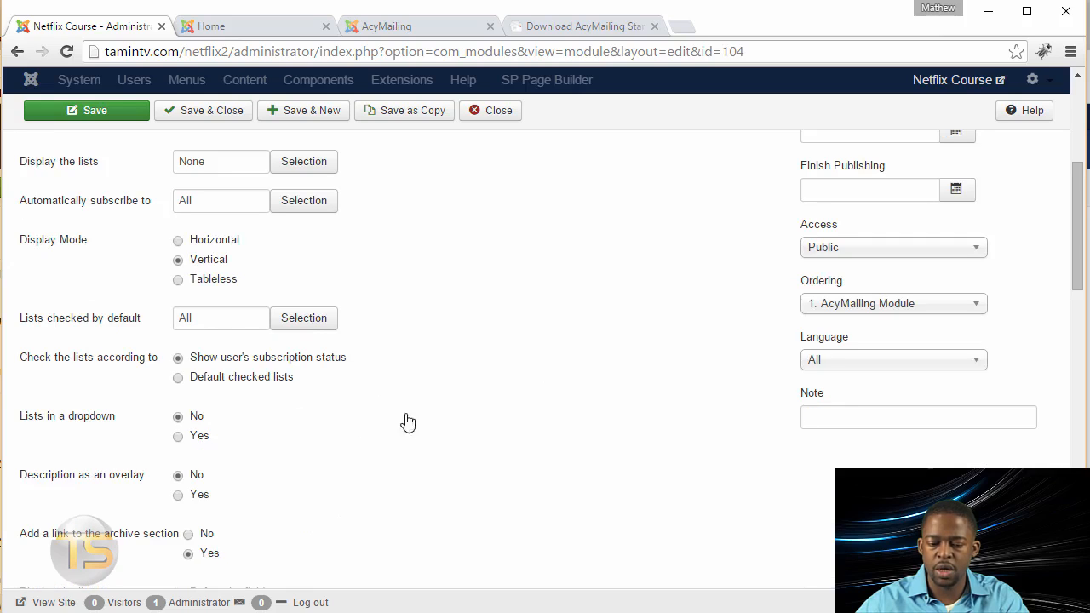
scroll(474, 406, down, 2)
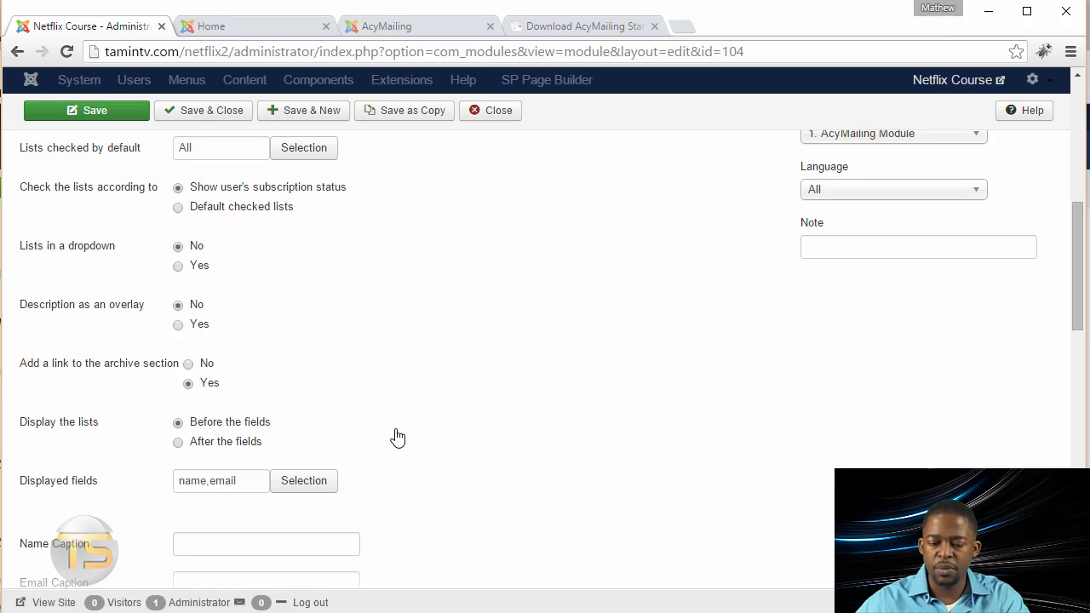
scroll(409, 426, down, 2)
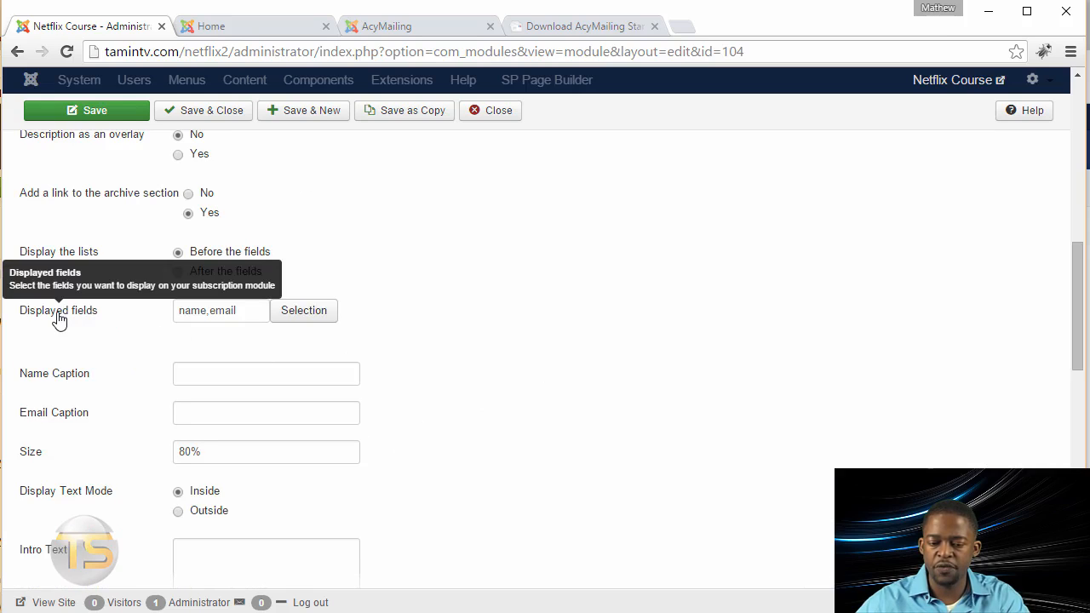
click(239, 311)
double_click(187, 312)
click(284, 316)
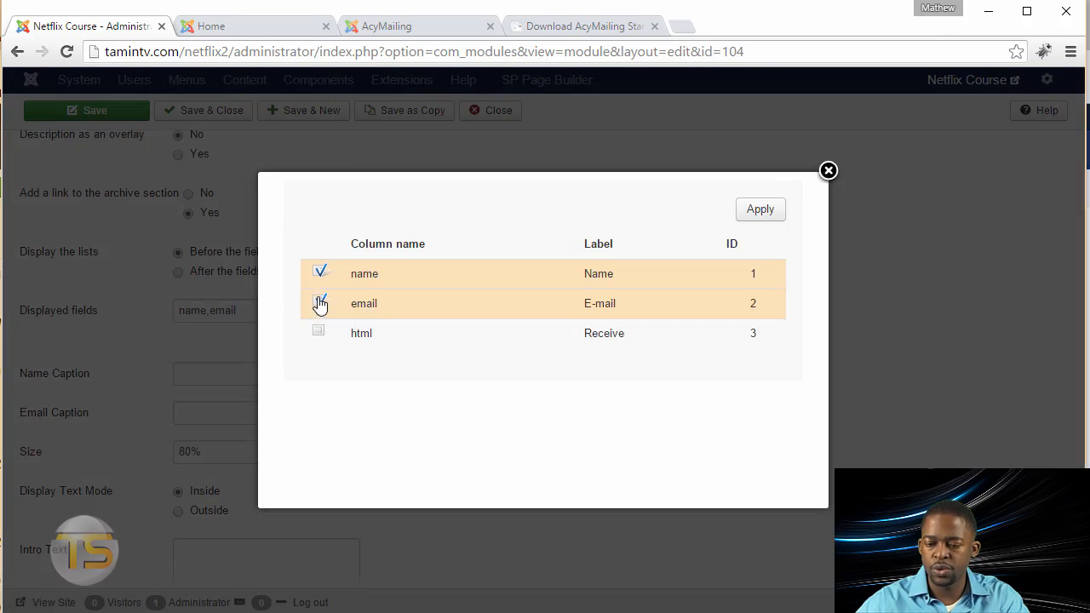
click(321, 273)
click(759, 213)
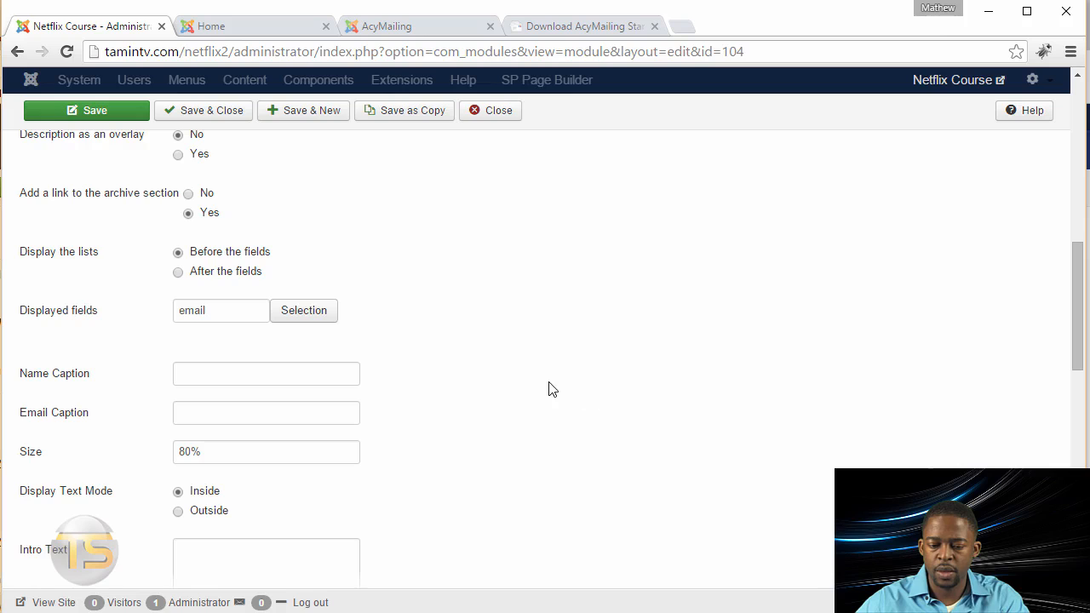
Set the newsletter module's field size to 100%.
scroll(549, 390, down, 4)
scroll(548, 389, down, 2)
scroll(547, 387, up, 5)
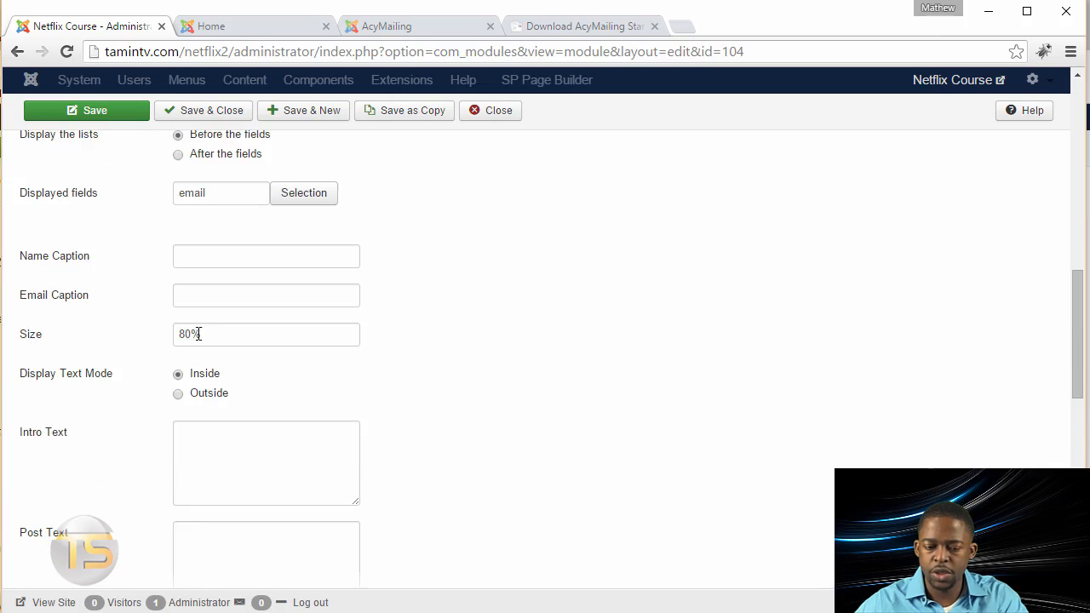
double_click(177, 334)
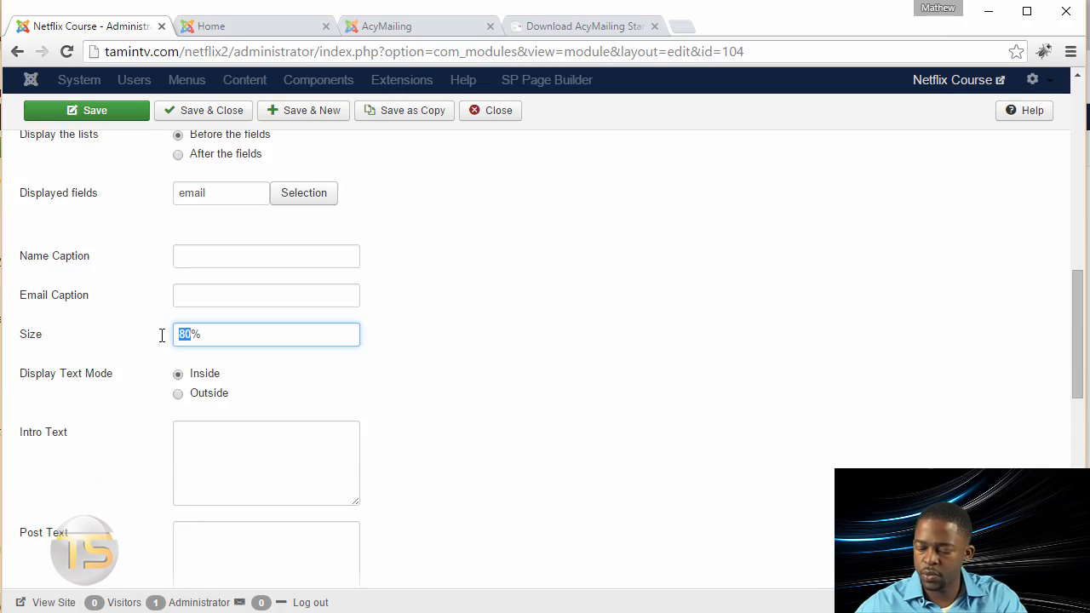
text(100)
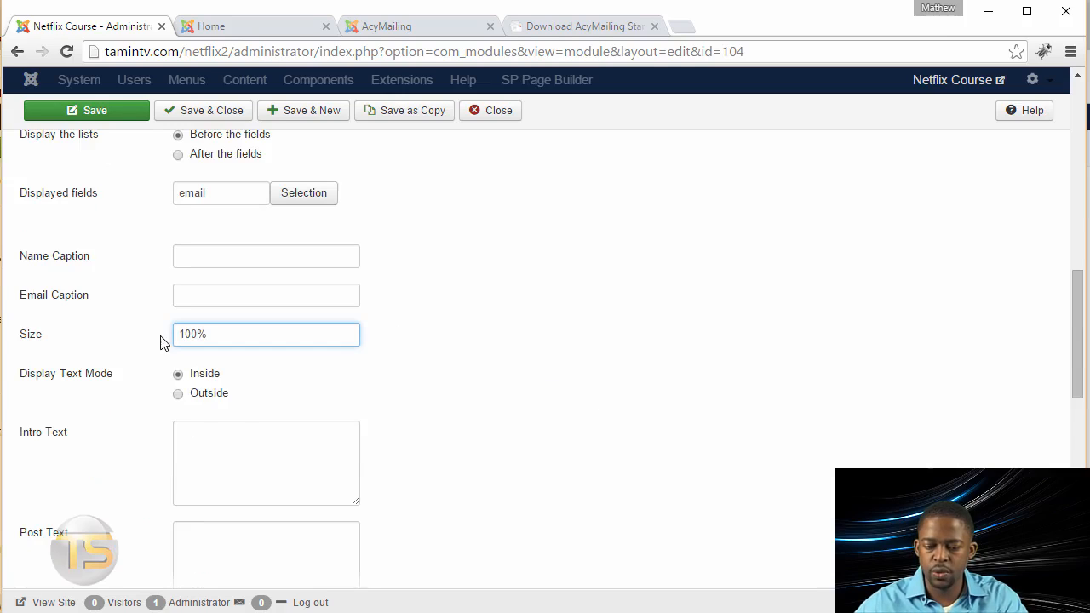
Enter the intro text "Subscribe now to get 100 exclusive photo & two newsletters per month".
click(244, 441)
text(Subscribe now to get 100 exclusive photo & two newsletters per month)
scroll(222, 270, down, 2)
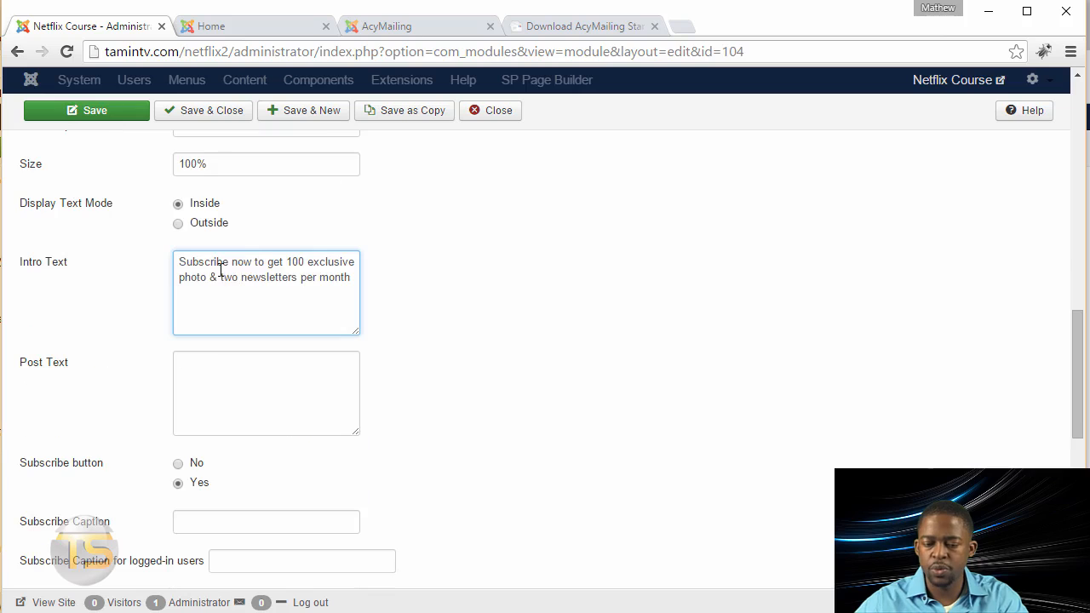
Review the remaining module settings and menu assignment, and save and close the Newsletter module.
scroll(475, 409, down, 4)
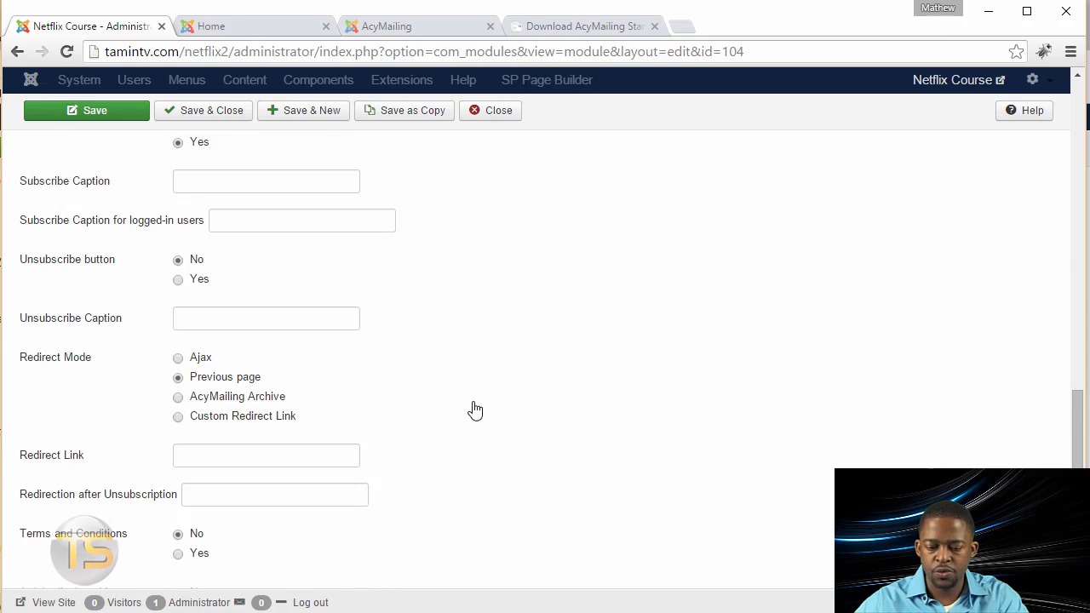
scroll(481, 411, down, 2)
scroll(501, 411, down, 2)
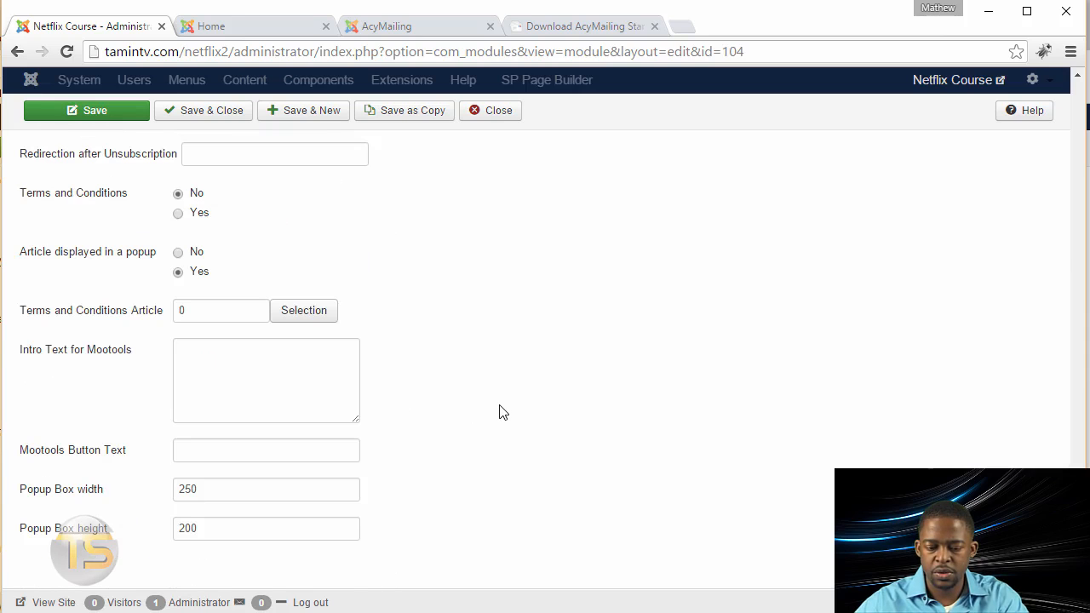
scroll(554, 350, up, 18)
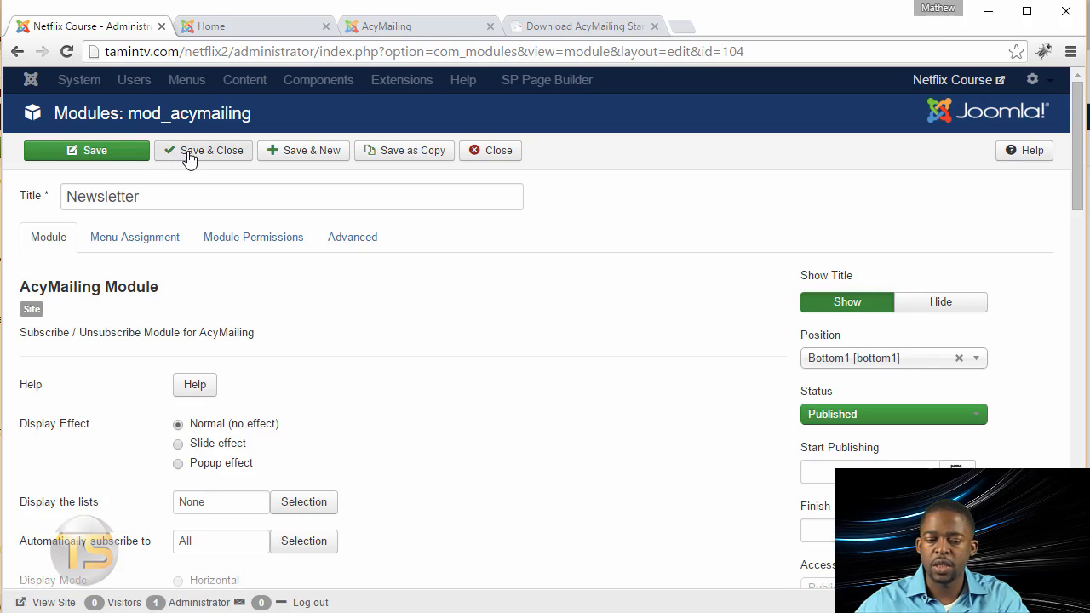
click(142, 233)
click(57, 239)
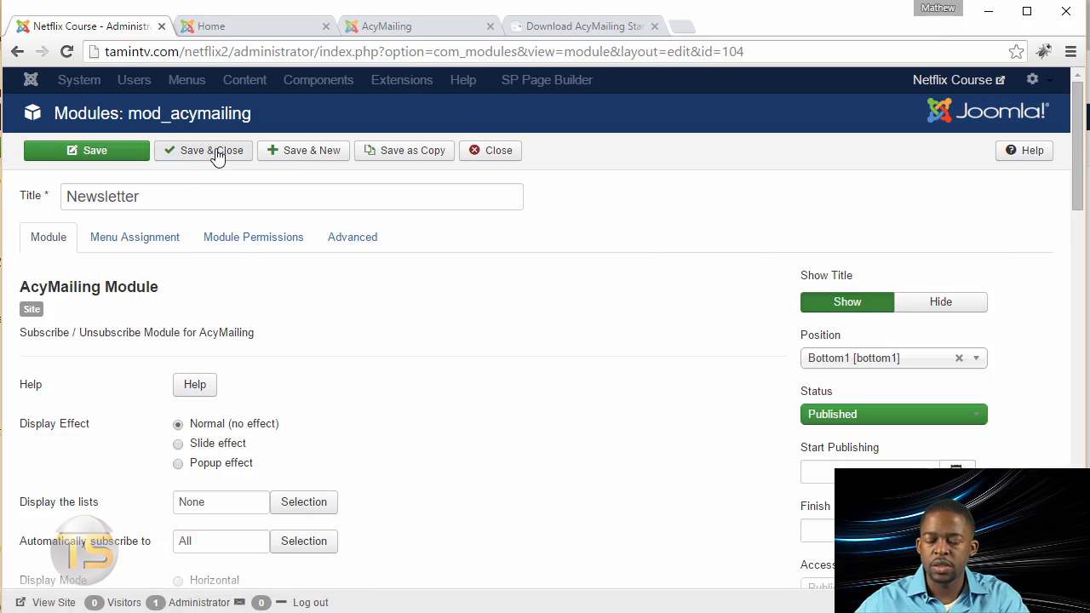
click(217, 155)
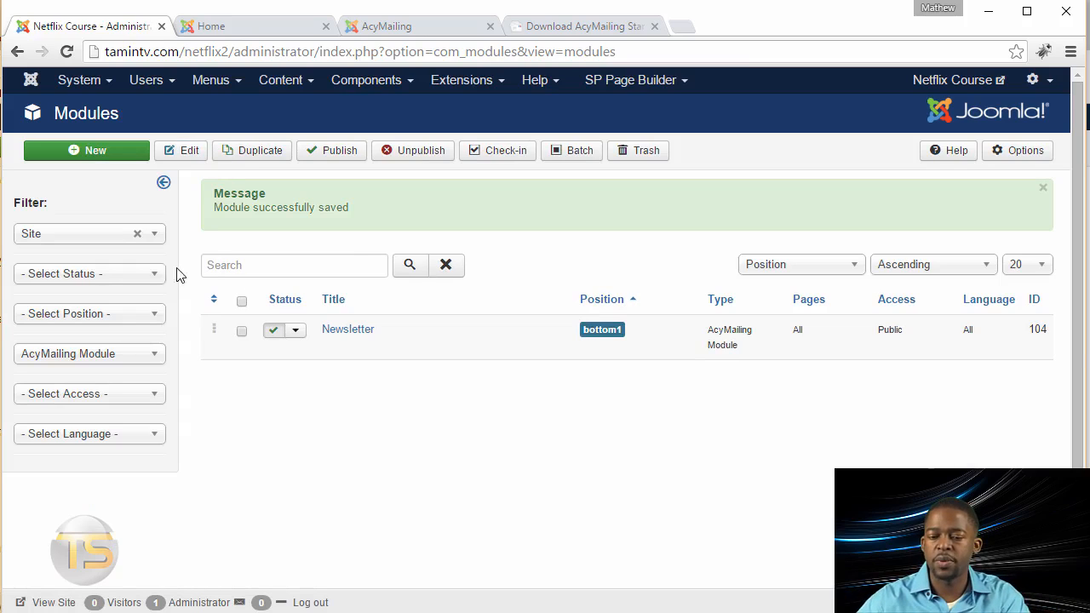
Clear the AcyMailing type filter from the module list.
click(72, 353)
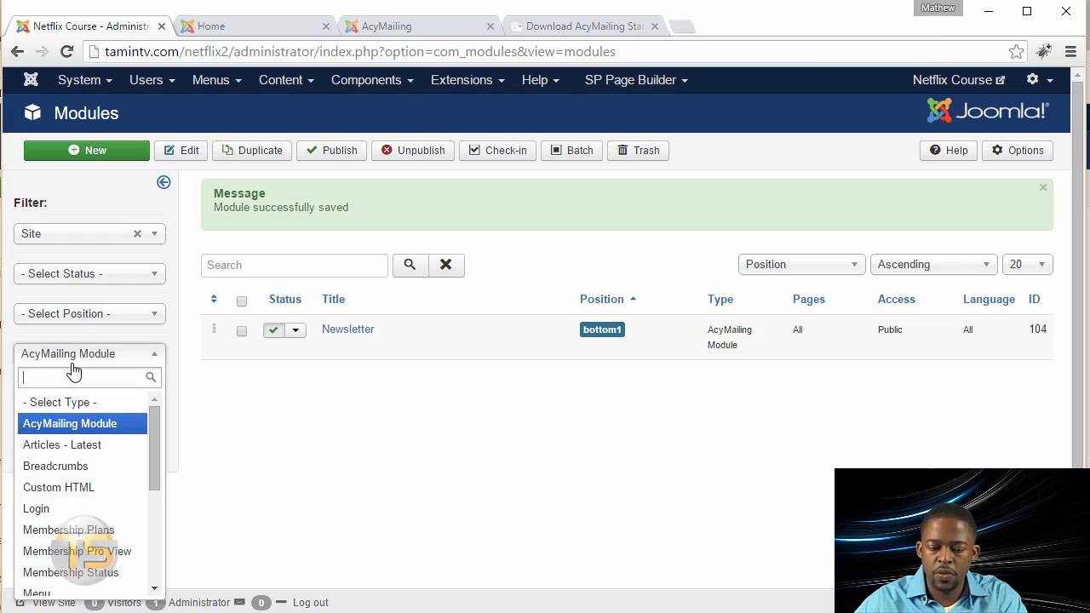
click(379, 418)
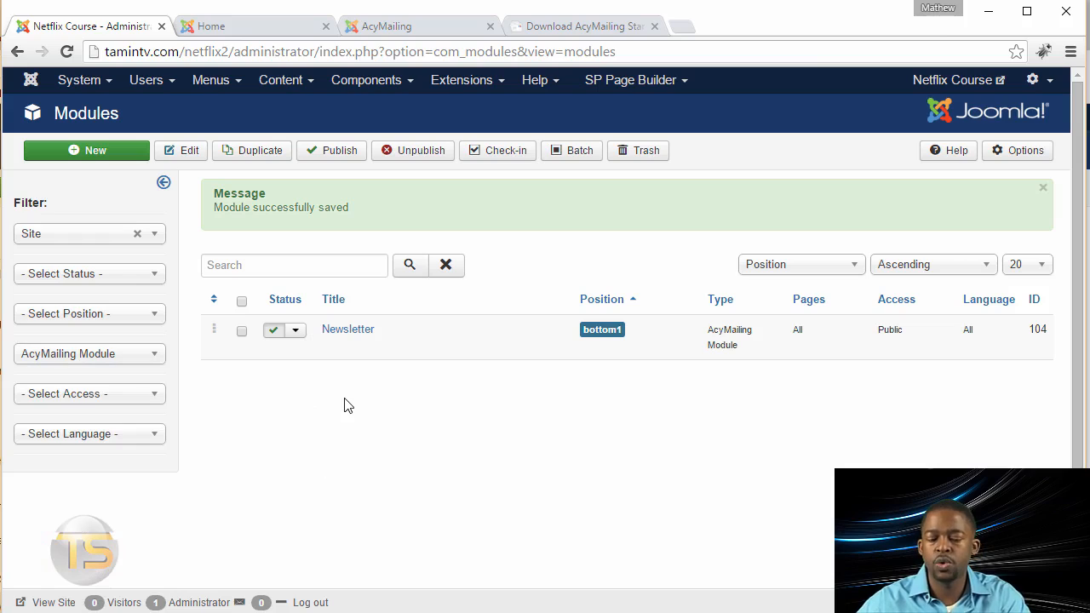
click(76, 356)
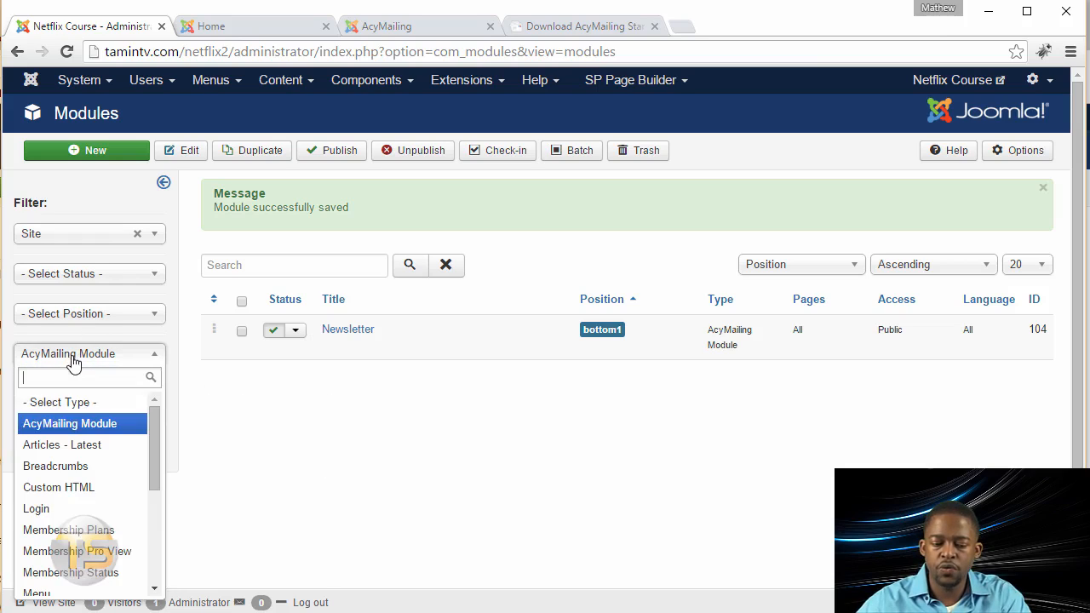
click(64, 406)
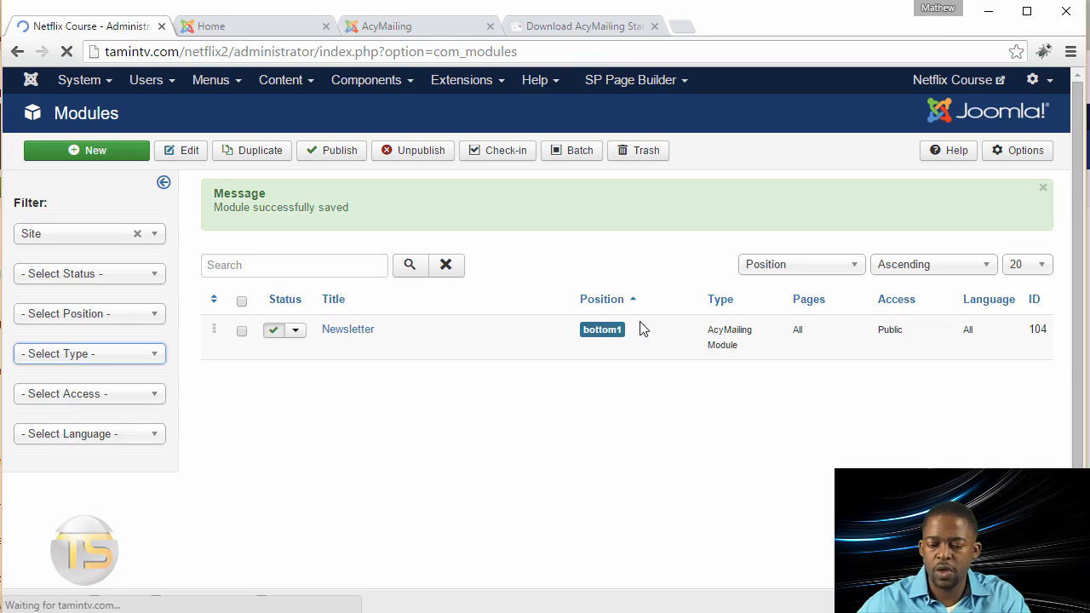
Create a new site module of type Menu.
click(100, 152)
scroll(369, 384, down, 5)
scroll(369, 392, down, 3)
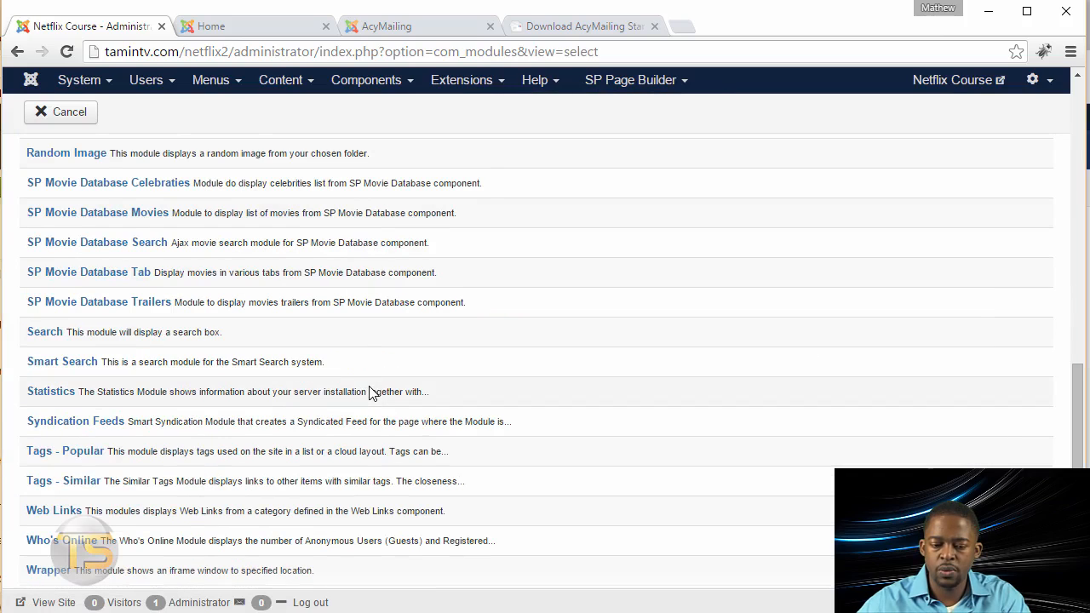
scroll(338, 419, up, 5)
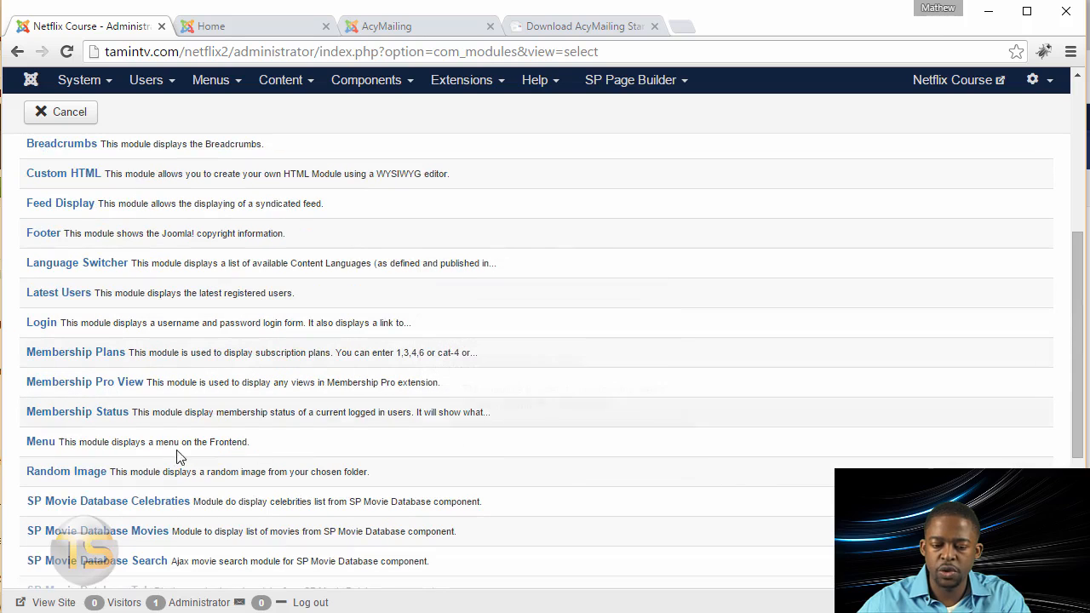
click(44, 443)
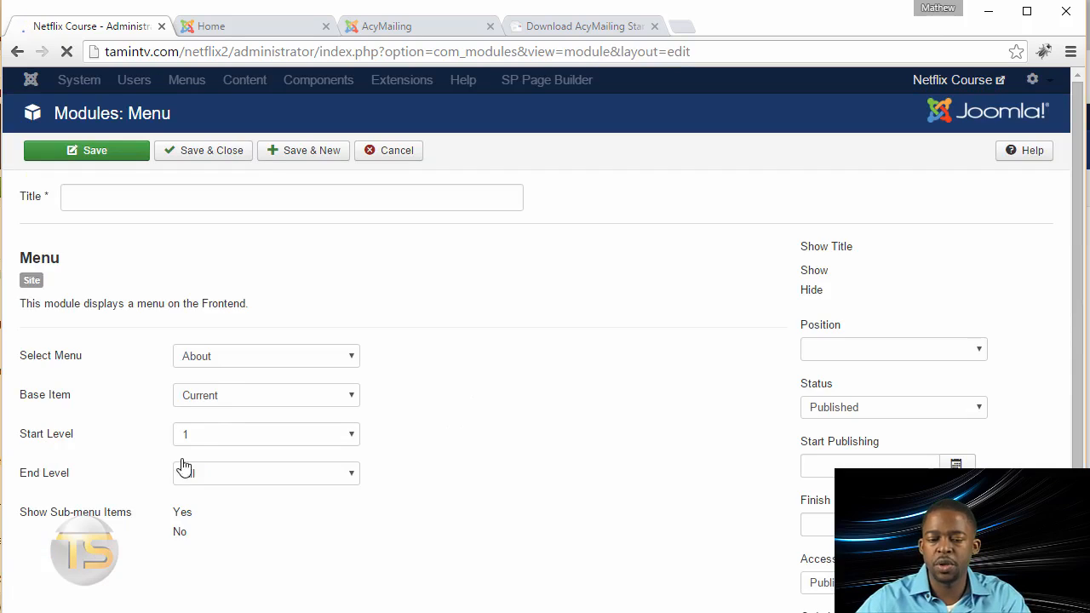
Enter "Bottom 1 Category" as the title of the new menu module.
click(265, 195)
text(B)
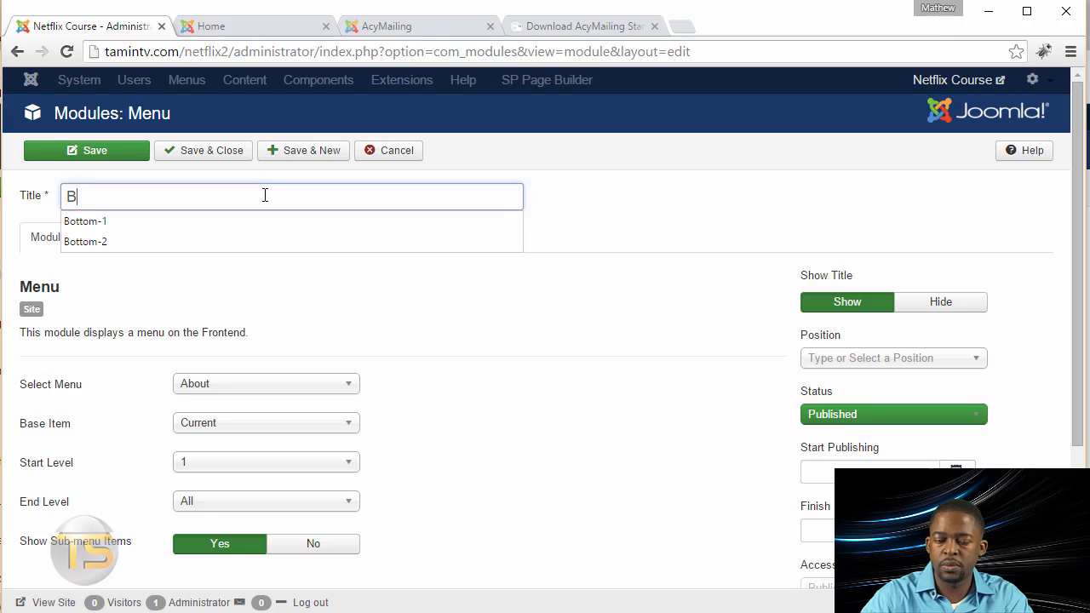
text(ottom 1 Category)
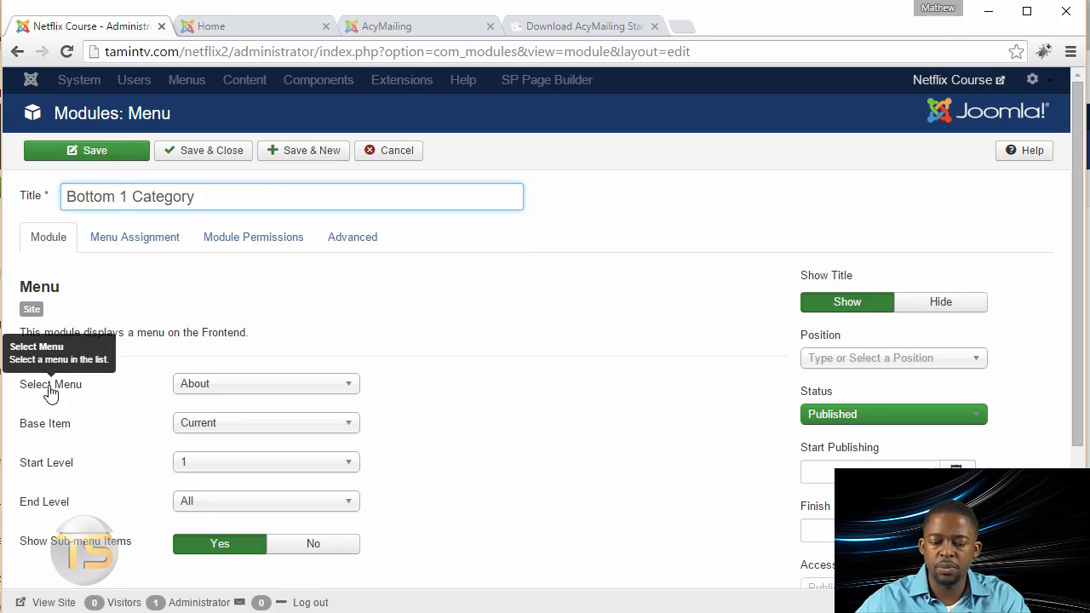
Make the module display the Bottom-1 menu and place it in position bottom2.
click(243, 387)
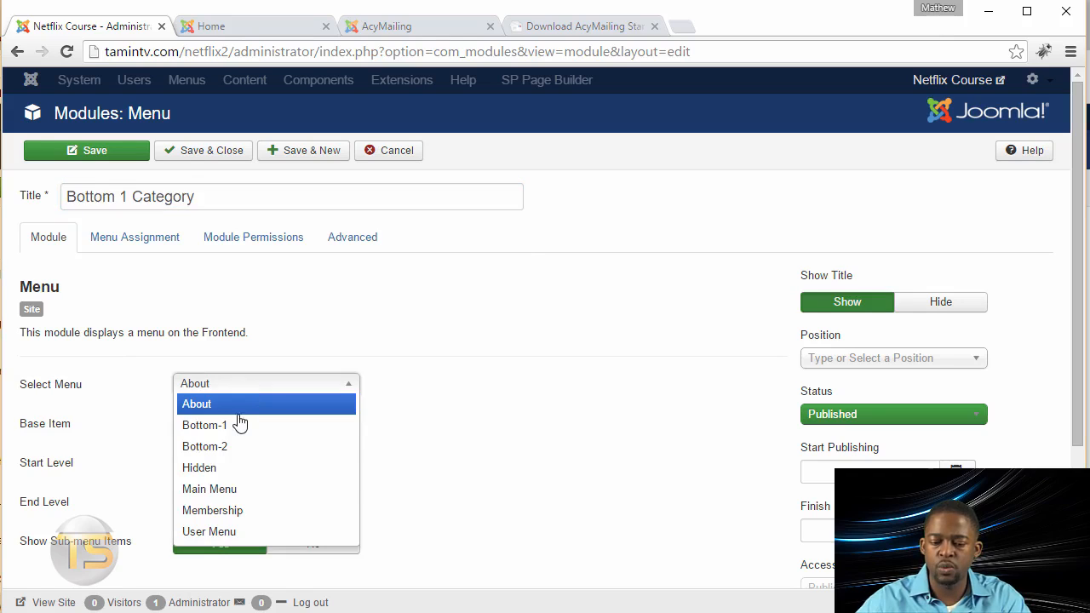
click(239, 426)
click(869, 364)
text(bottom2])
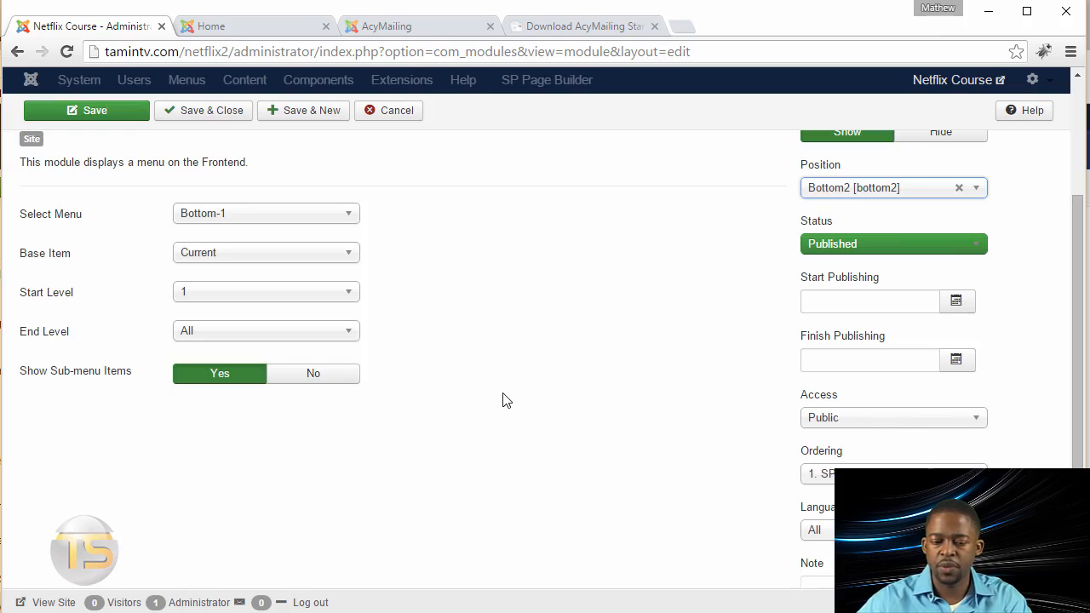
scroll(397, 399, up, 3)
Review the menu assignment and permissions, and set the module class suffix to "bottom-menu pull-left".
click(119, 237)
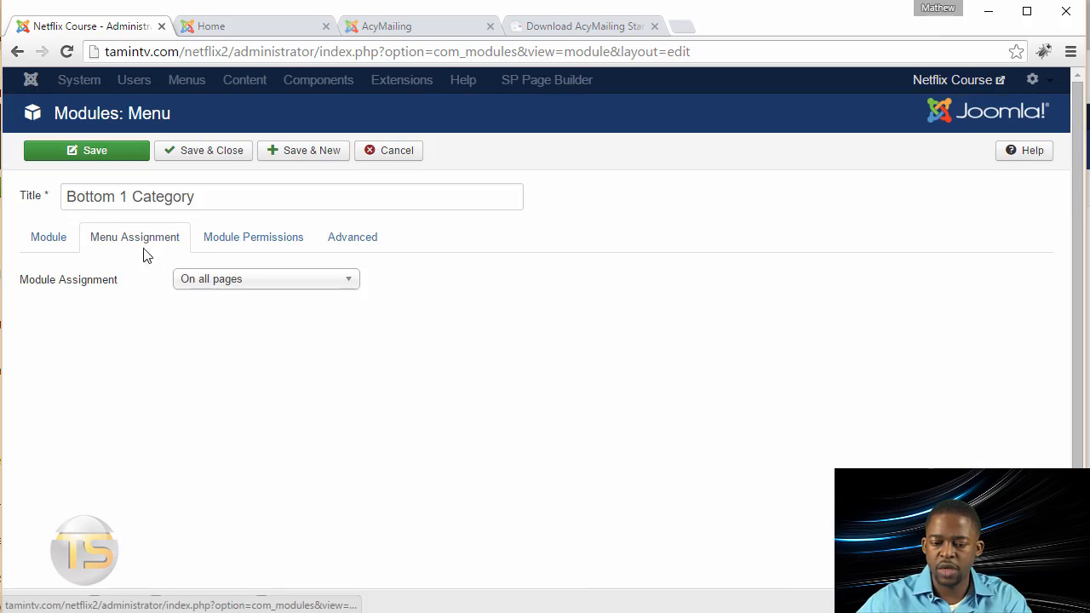
click(253, 241)
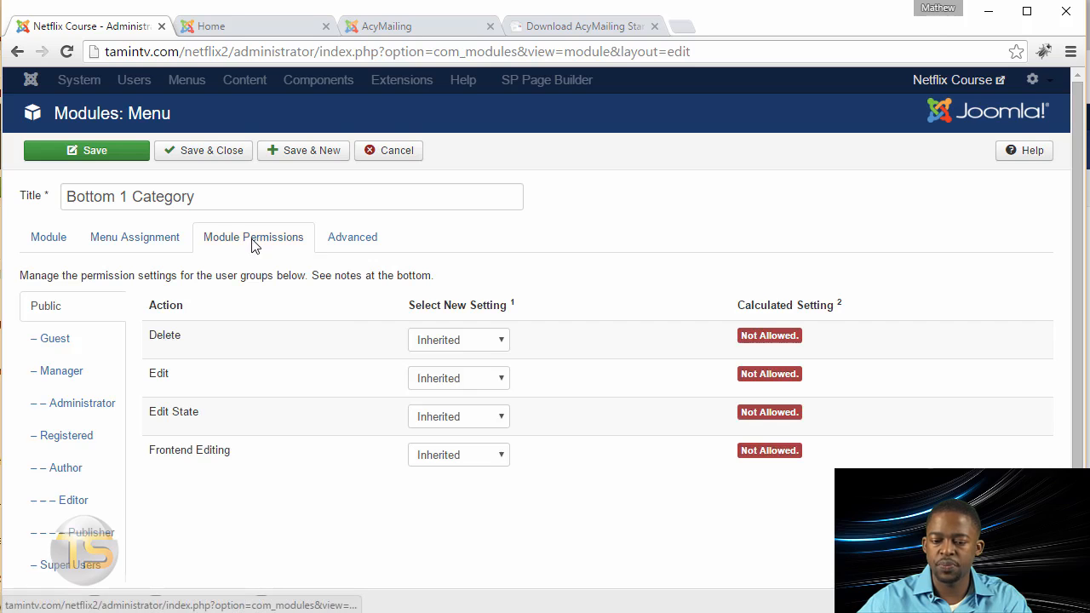
click(361, 242)
scroll(460, 358, down, 3)
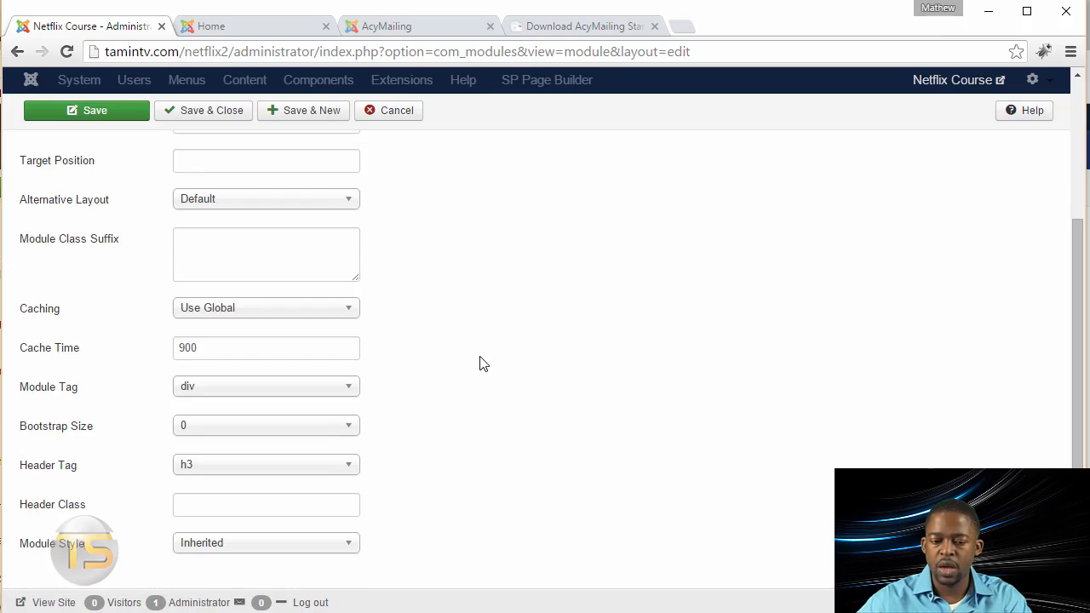
mouse_move(50, 252)
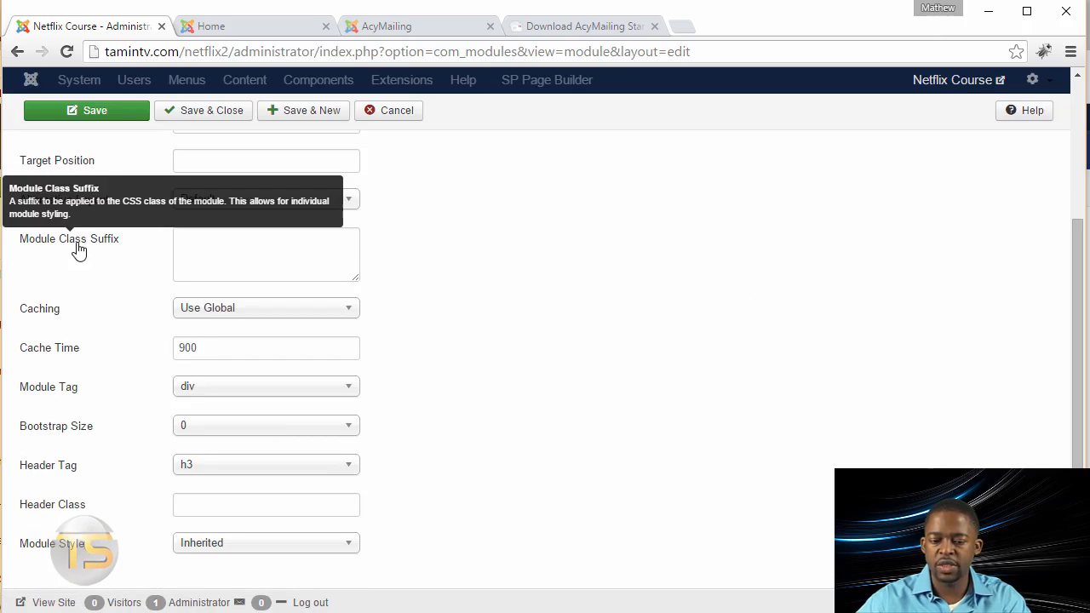
click(235, 248)
text(bottom-menu pull-left)
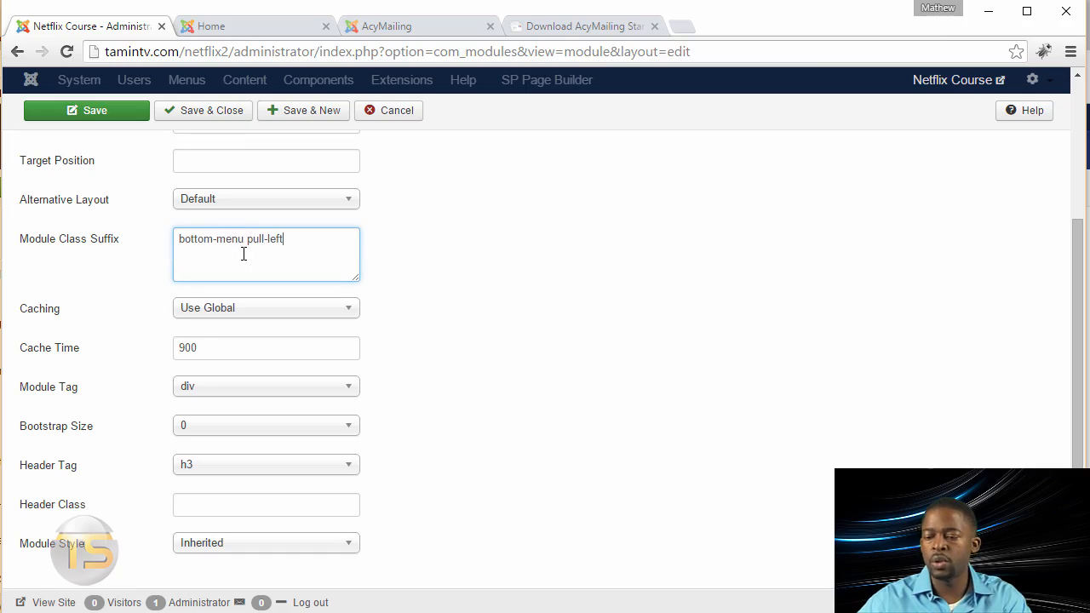
Retitle the module "Movies Categories", and save it while starting another new menu module.
scroll(754, 353, up, 3)
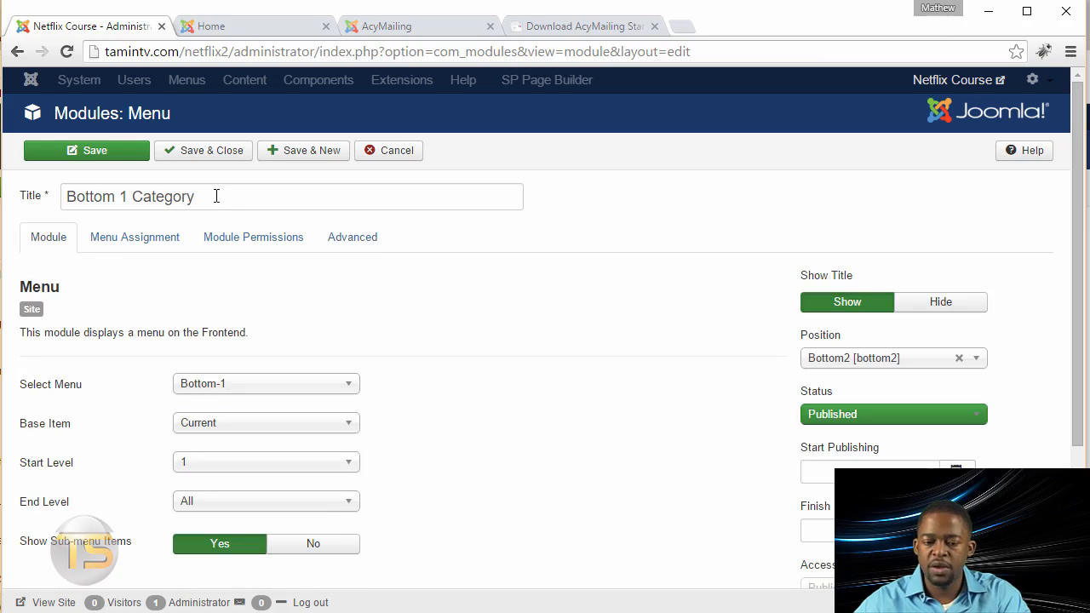
click(56, 196)
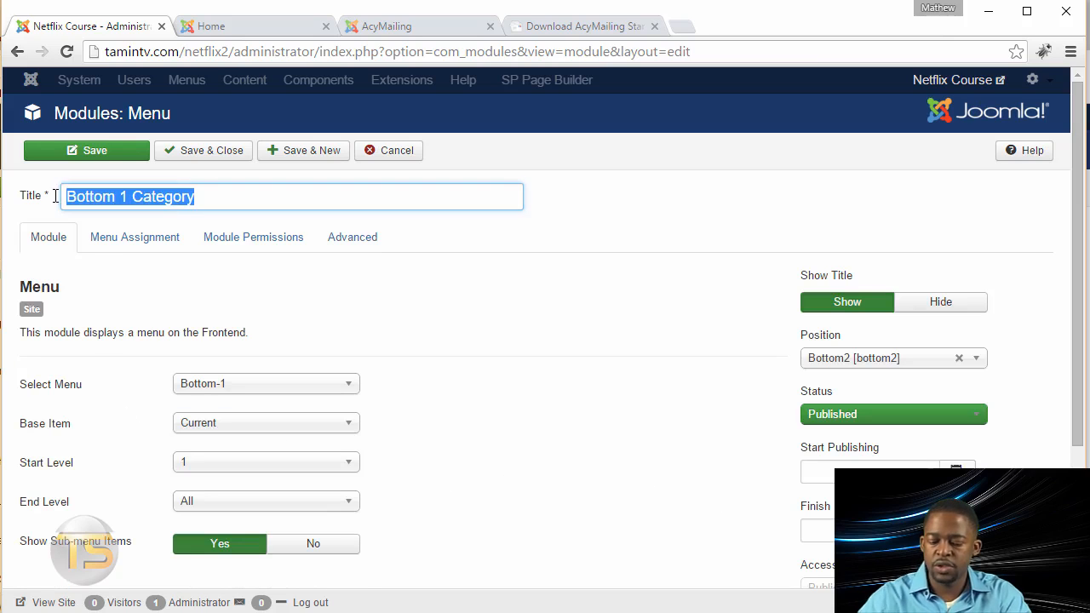
text(Movies Categor)
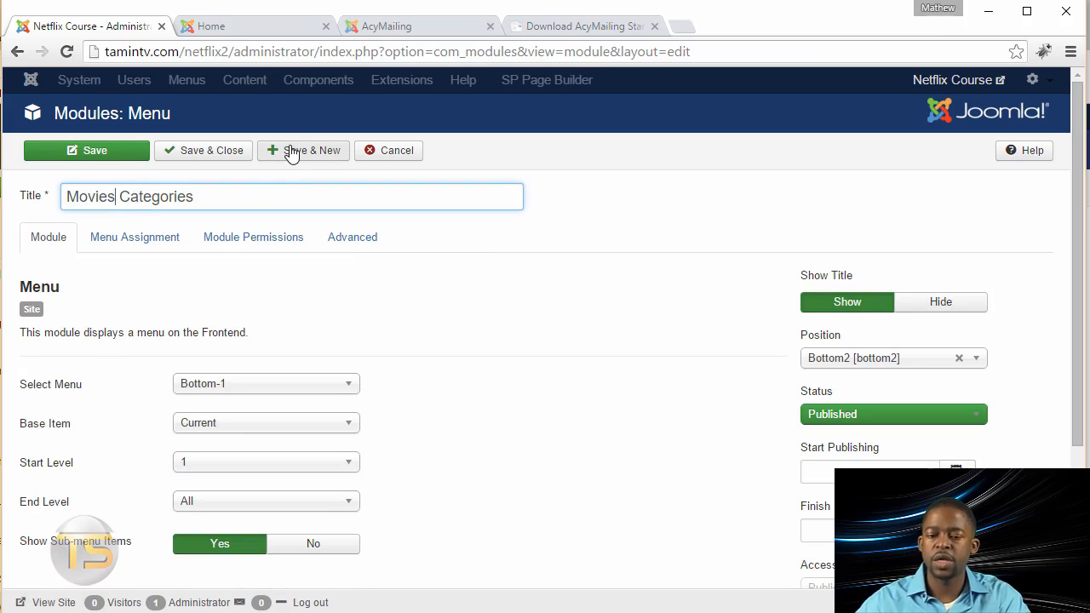
click(291, 150)
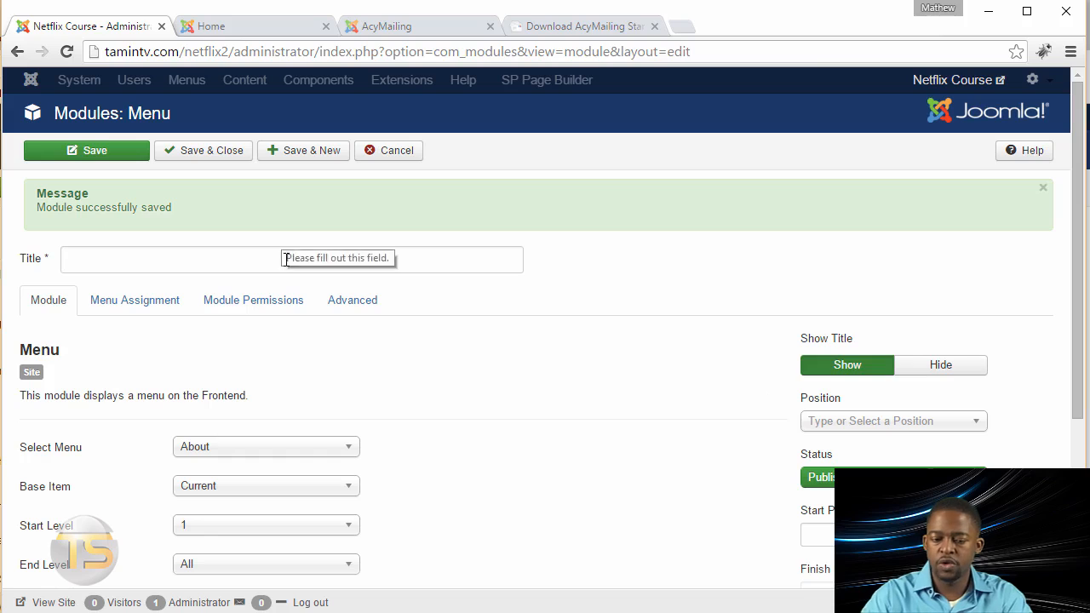
Title the new module "Movies Category 2" and select Bottom-2 as its menu.
click(286, 260)
text(Movie)
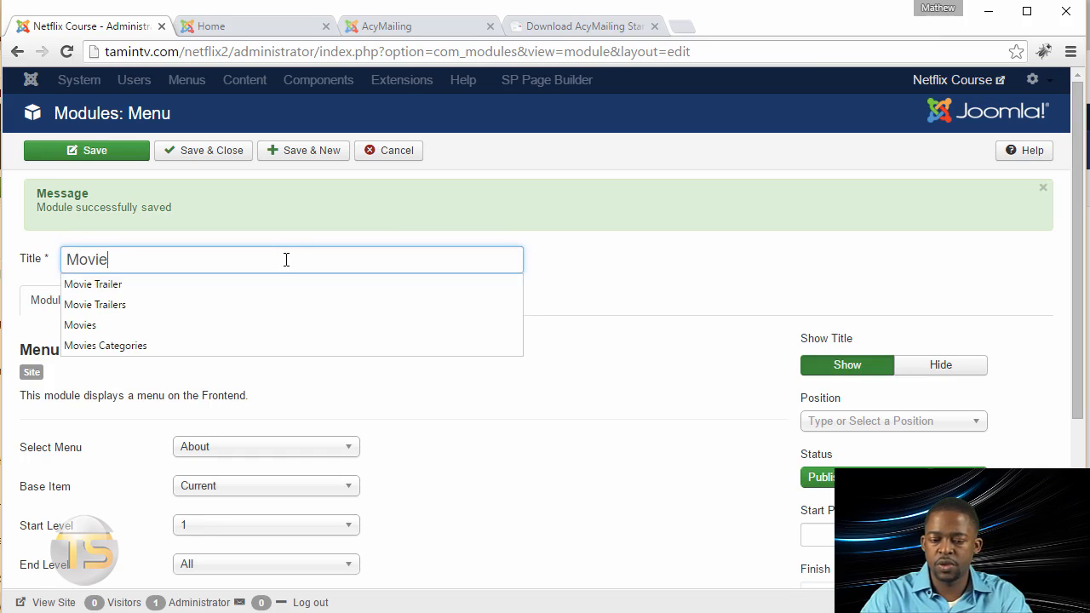
text(s Category 2)
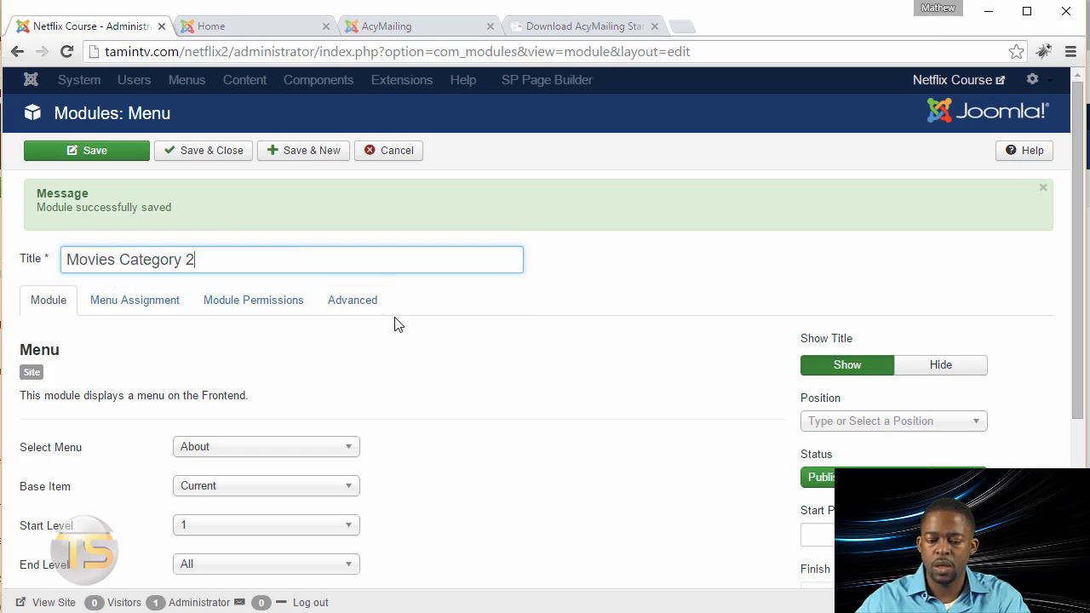
click(221, 448)
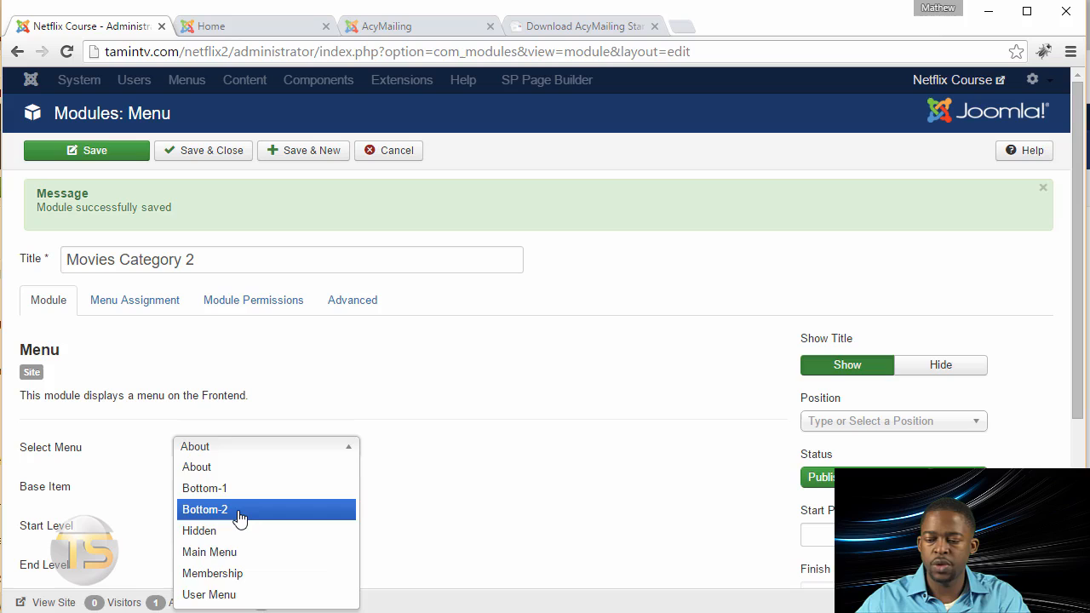
click(240, 511)
Assign the Movies Category 2 module to position bottom2.
click(884, 423)
text(bottom2)
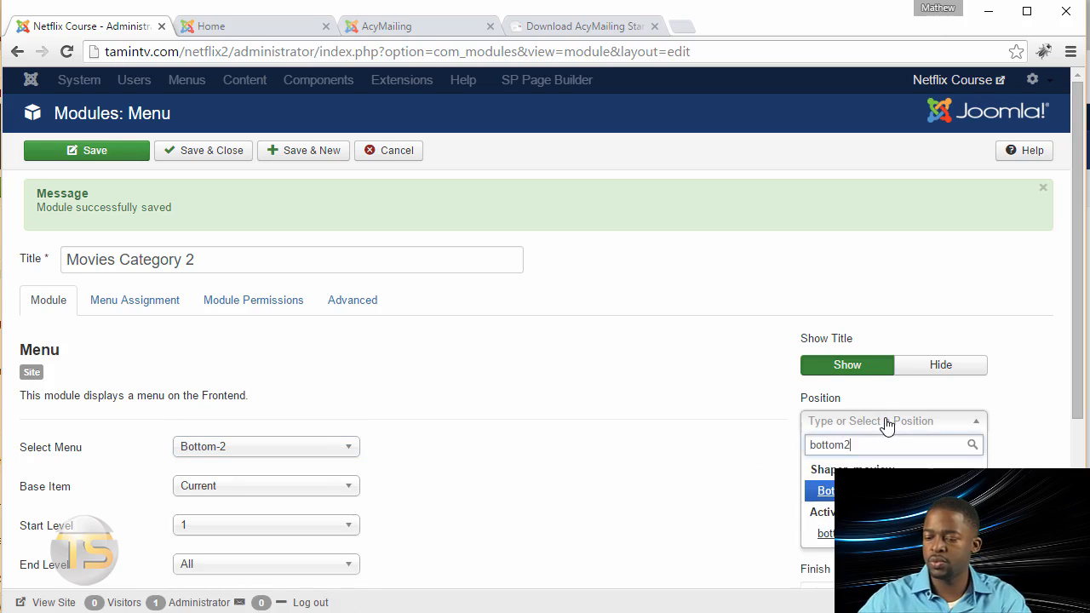
key(Return)
Set the Movies Category 2 module's class suffix to "bottom-menu pull-left".
click(379, 307)
scroll(366, 373, down, 3)
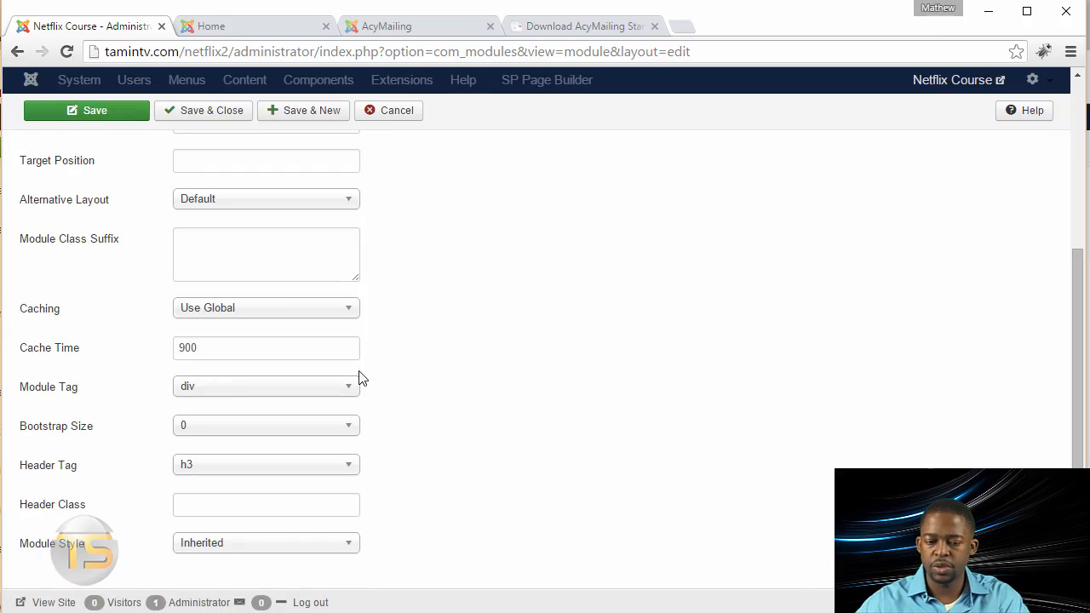
click(275, 274)
text(bottom-menu pull-left)
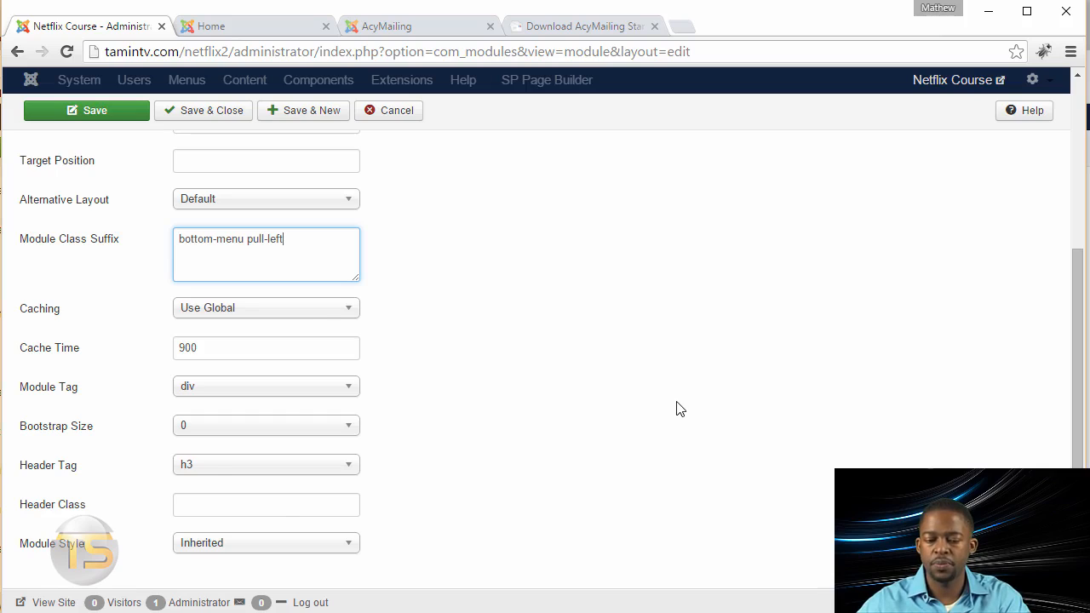
scroll(679, 409, up, 4)
Hide the Movies Category 2 module's title, and save it while starting another new menu module.
click(32, 301)
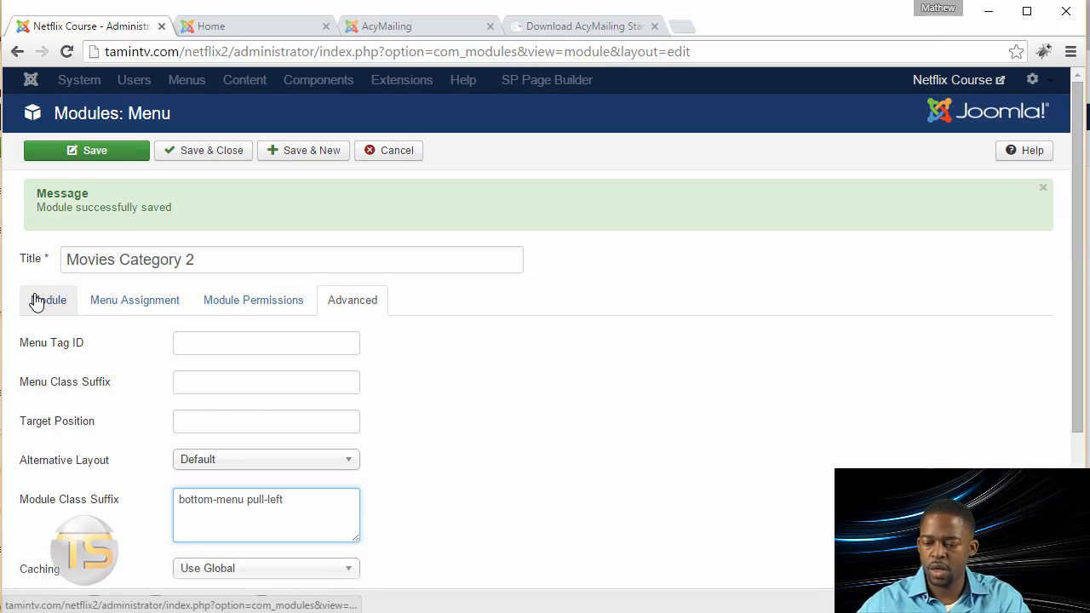
scroll(639, 378, down, 2)
scroll(642, 378, up, 2)
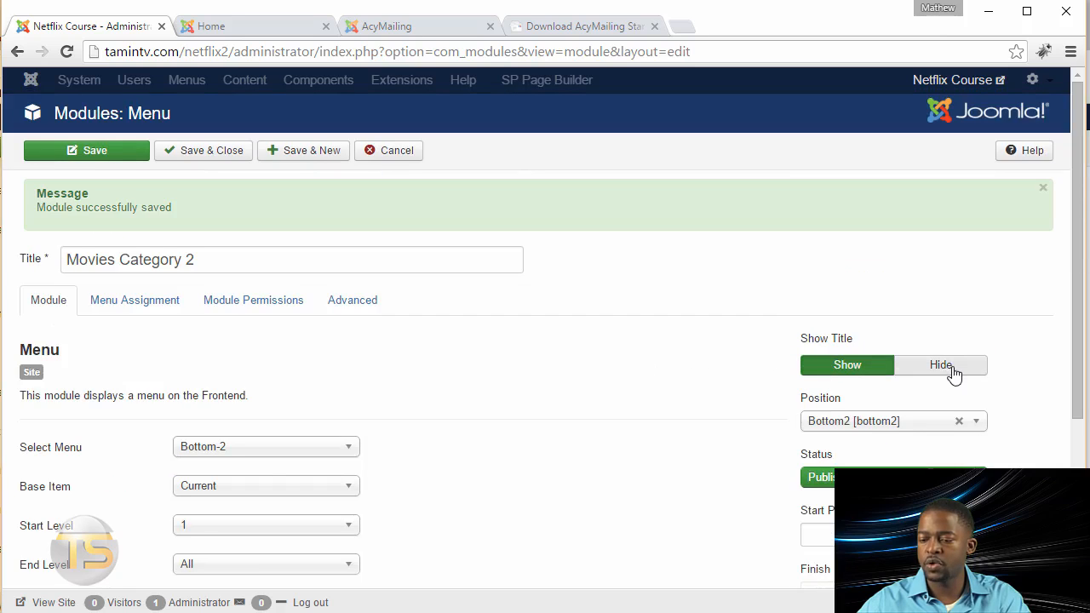
mouse_move(808, 349)
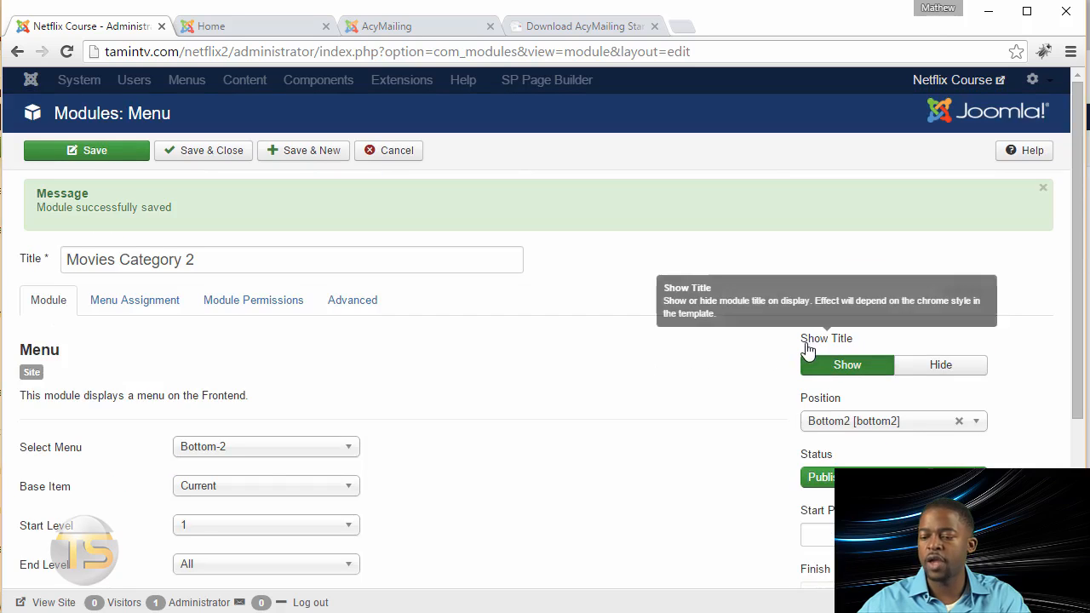
click(937, 367)
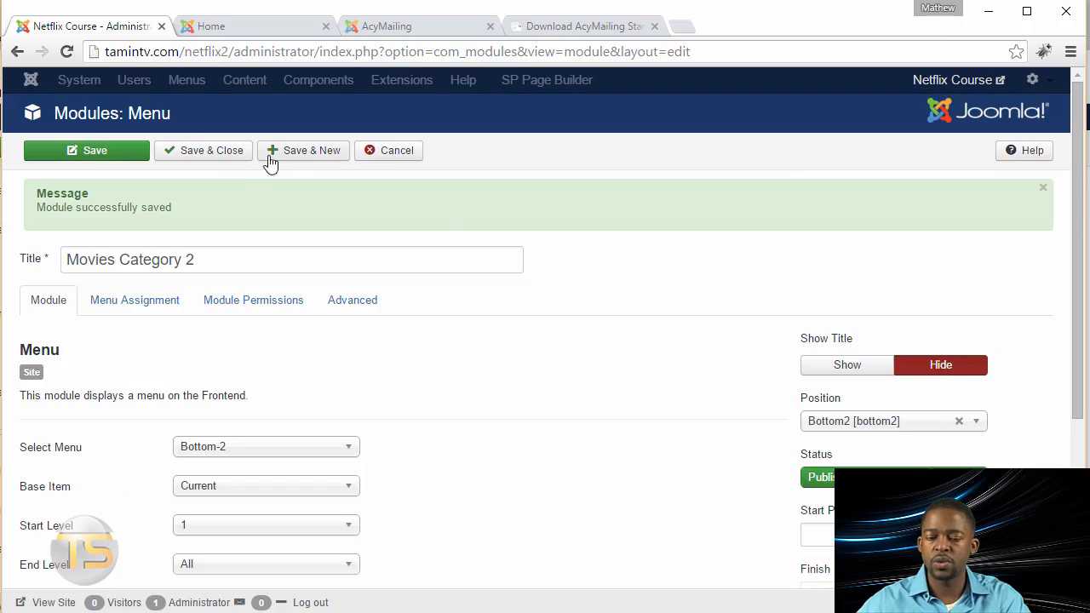
click(297, 154)
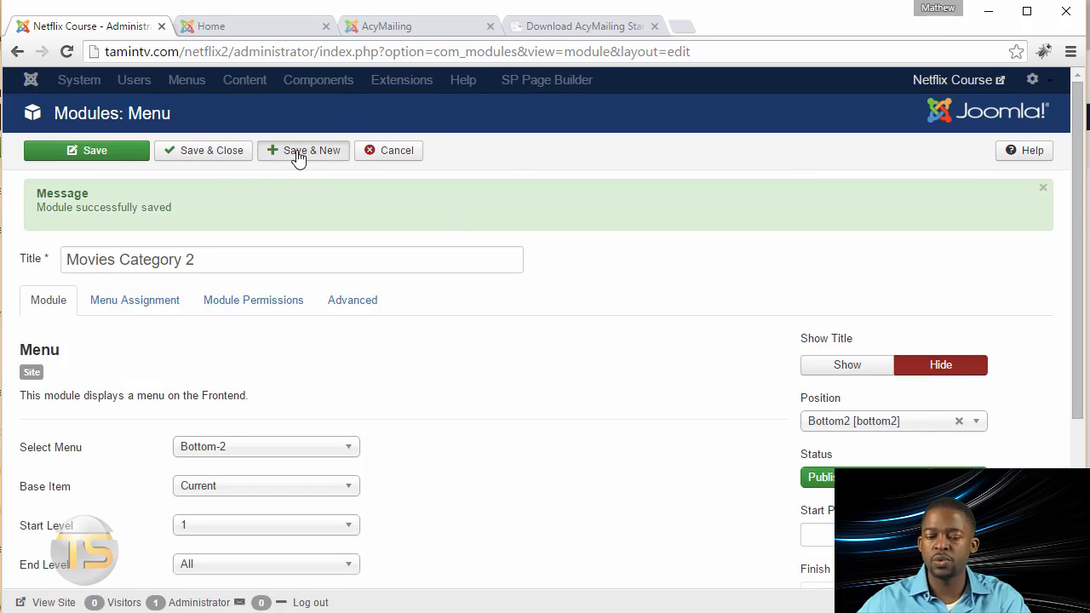
Enter "About Us" as the title of the new menu module.
click(261, 255)
text(About)
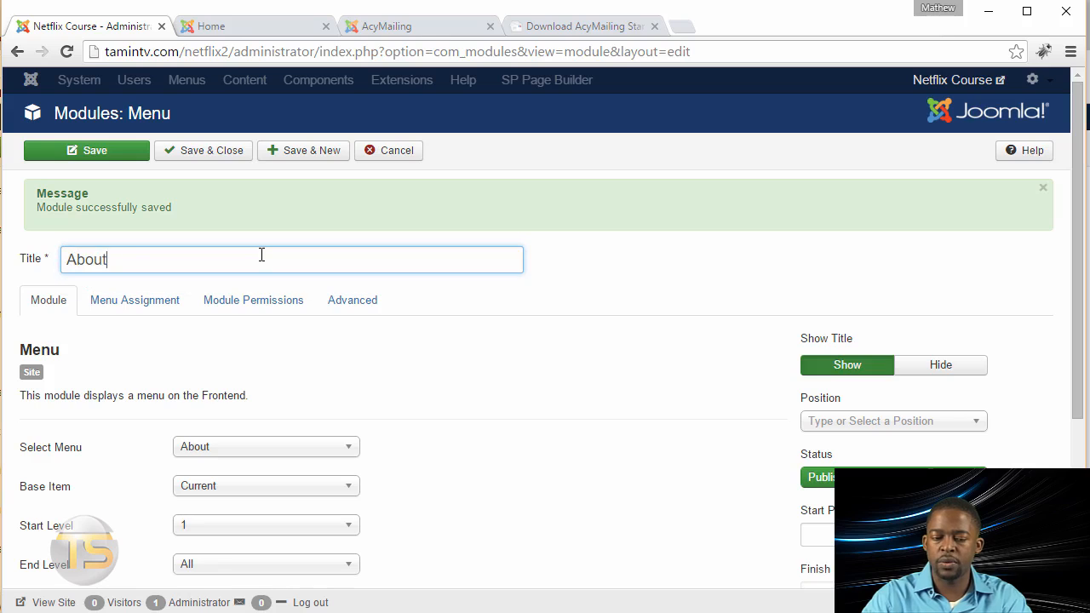
text( Us)
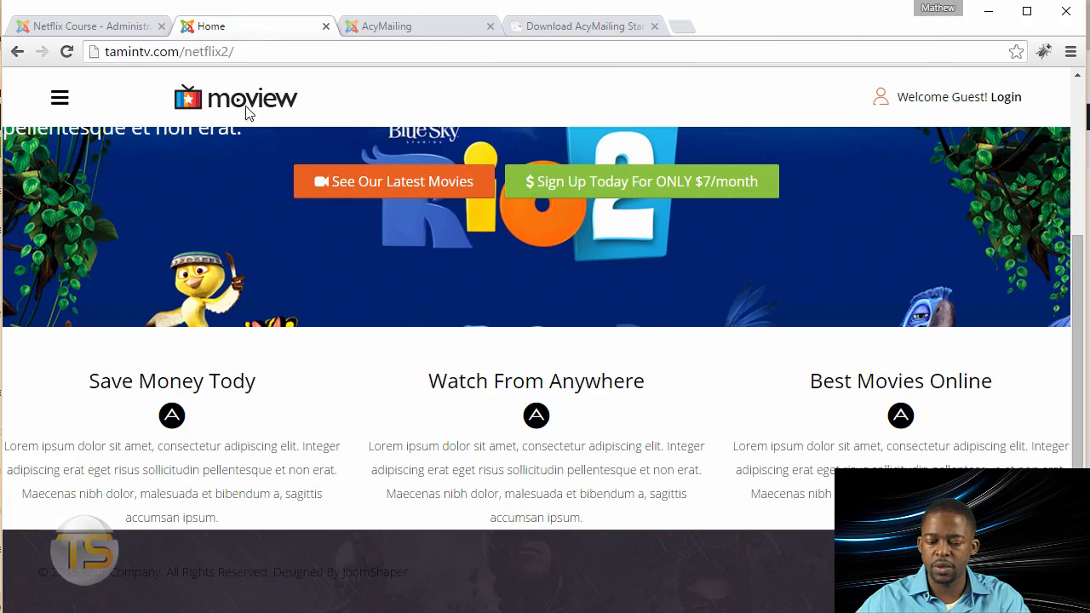
Examine the copyright line in the footer of the site's home page, and return to the module form.
click(277, 26)
drag(405, 576, 19, 574)
click(28, 569)
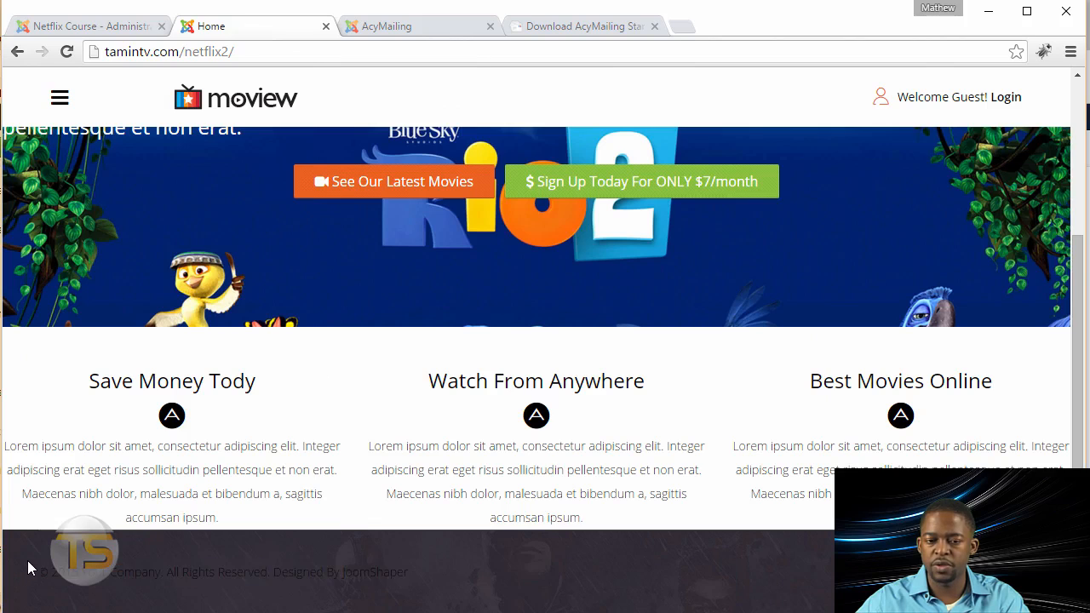
click(92, 26)
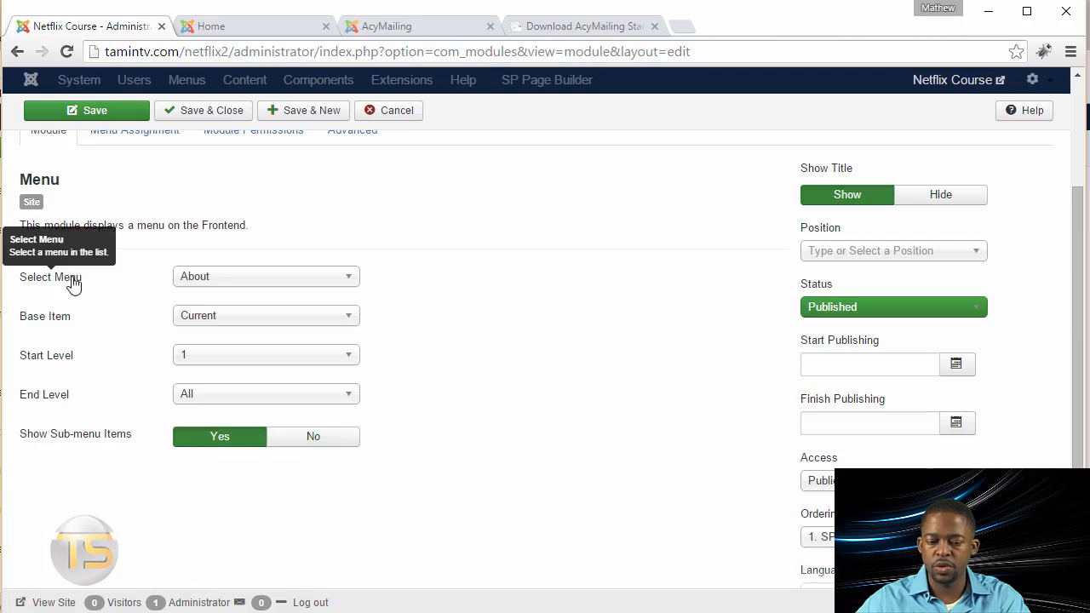
Select About as the module's menu and change the module title to "Footer Menu".
click(198, 277)
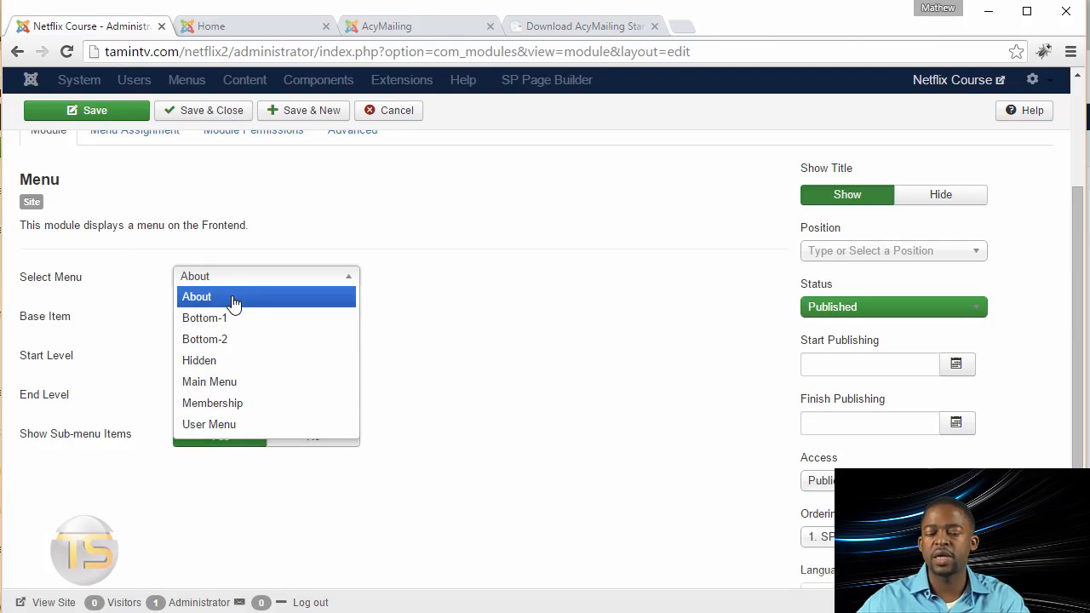
click(243, 302)
scroll(136, 264, up, 2)
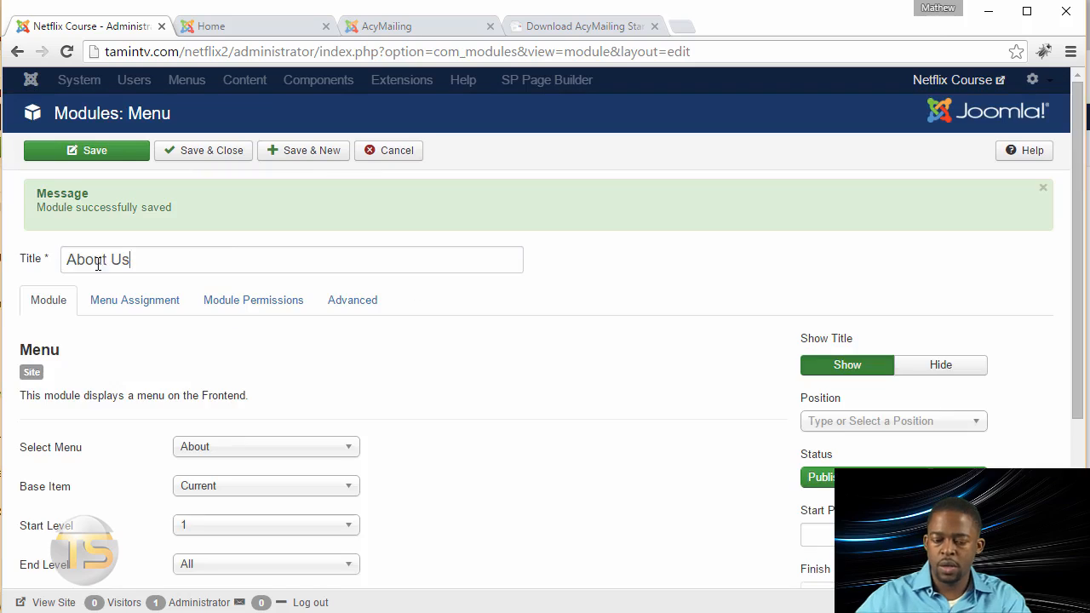
drag(136, 263, 21, 271)
text(Footer Menu)
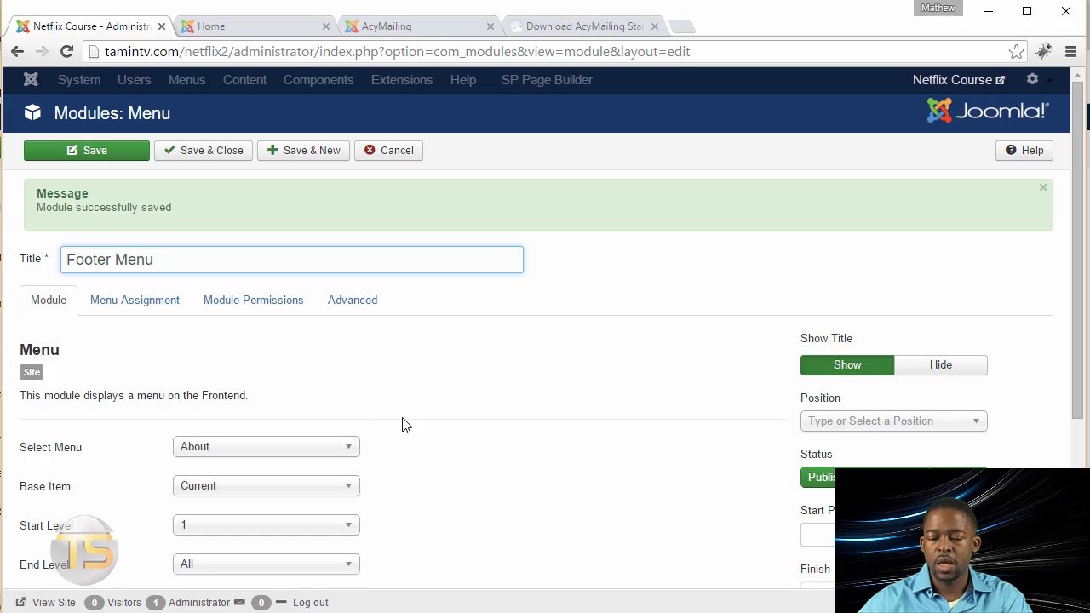
Assign the Footer Menu module to position footer1, and save and close it.
scroll(454, 429, down, 3)
scroll(462, 431, up, 3)
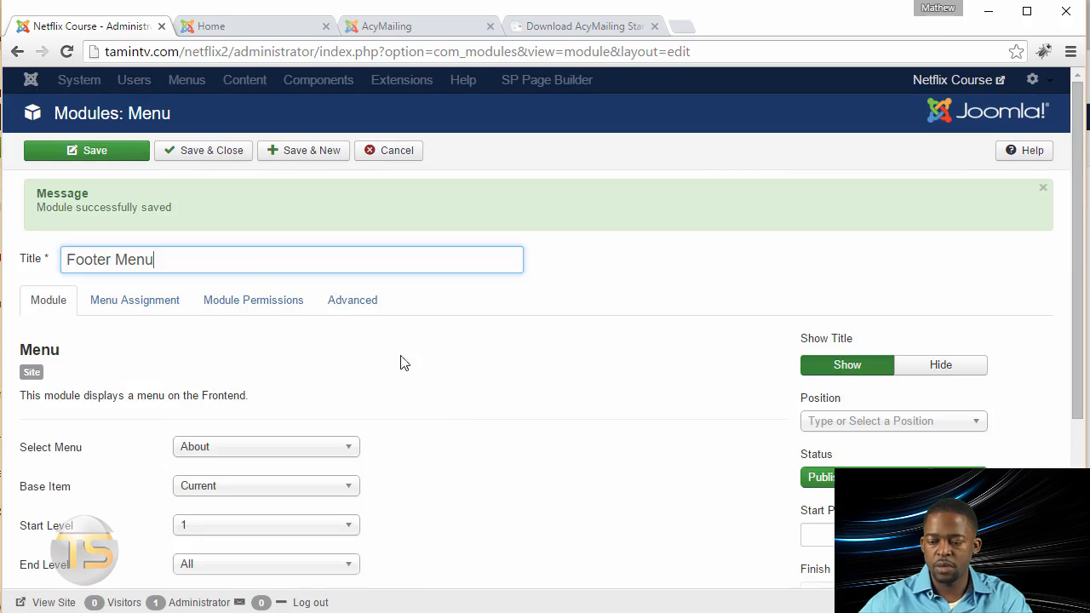
click(930, 421)
text(footer)
key(Return)
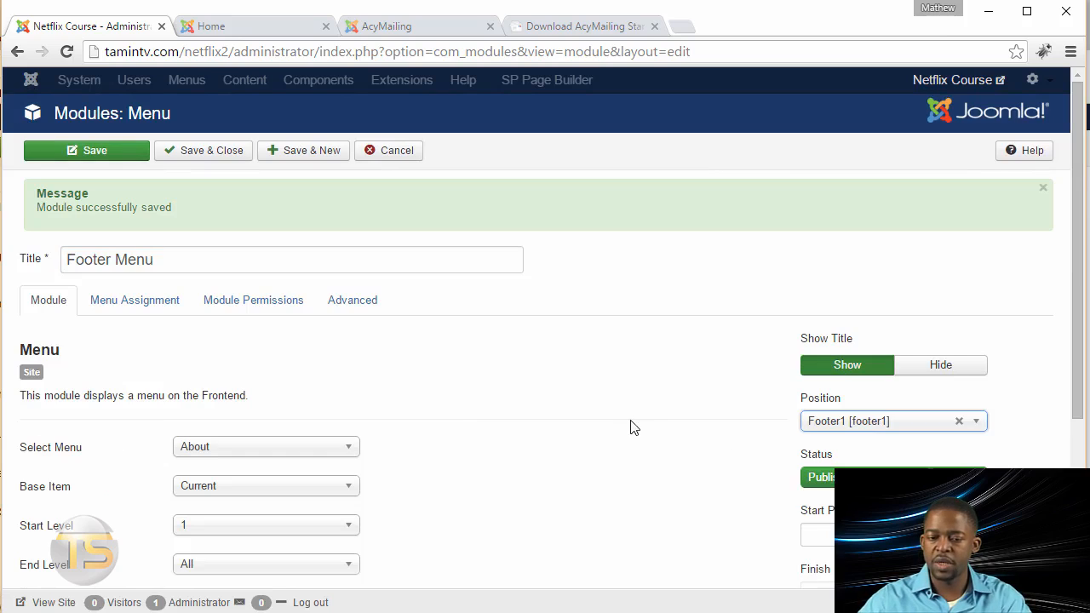
click(211, 159)
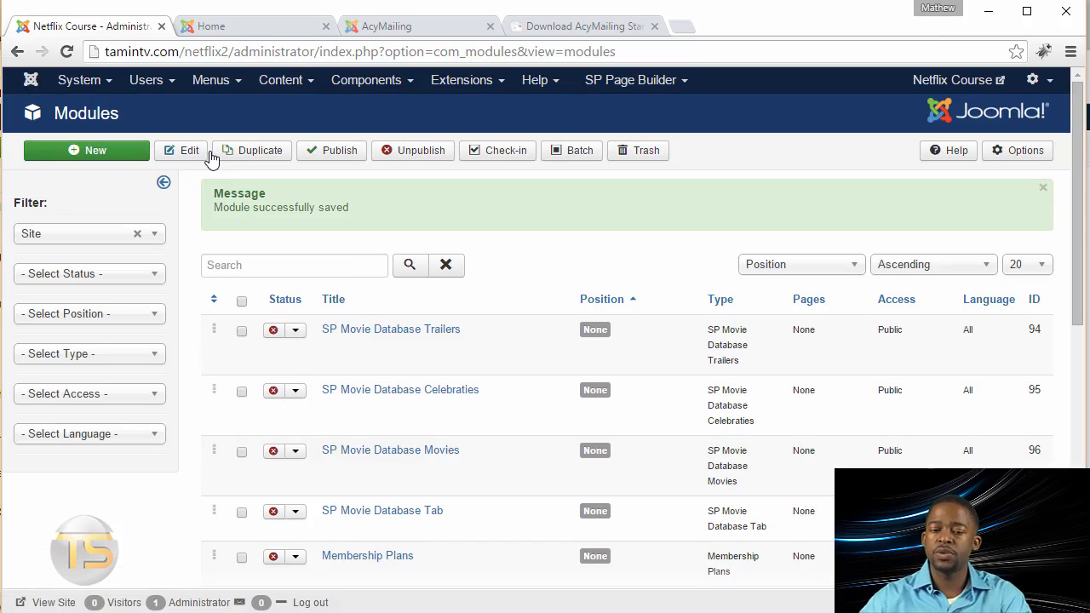
Open a fresh preview of the site's home page and examine the copyright line and Footer Menu in the footer.
click(250, 28)
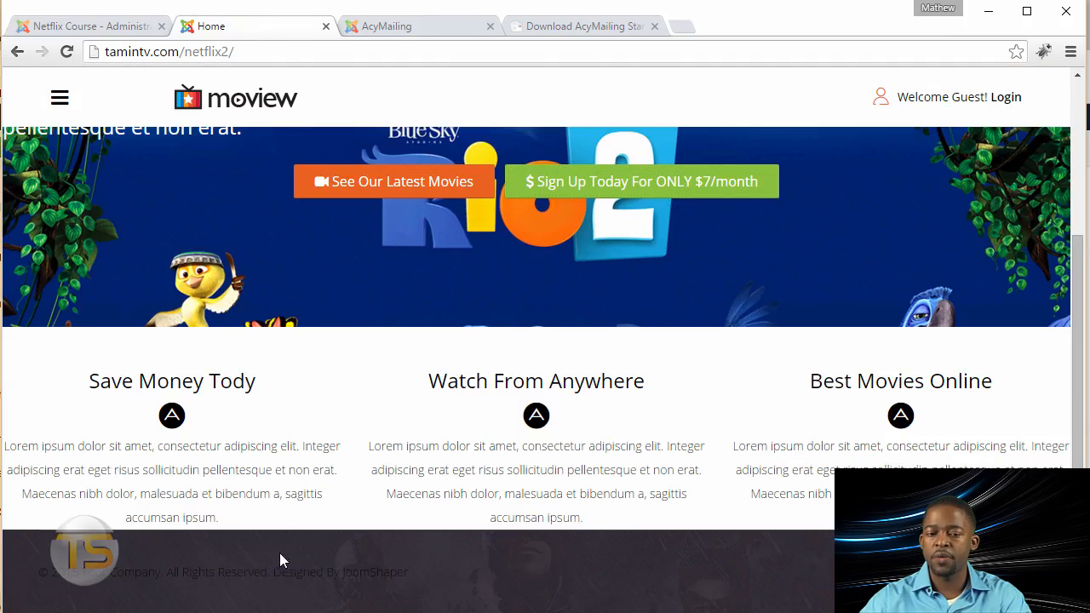
click(108, 25)
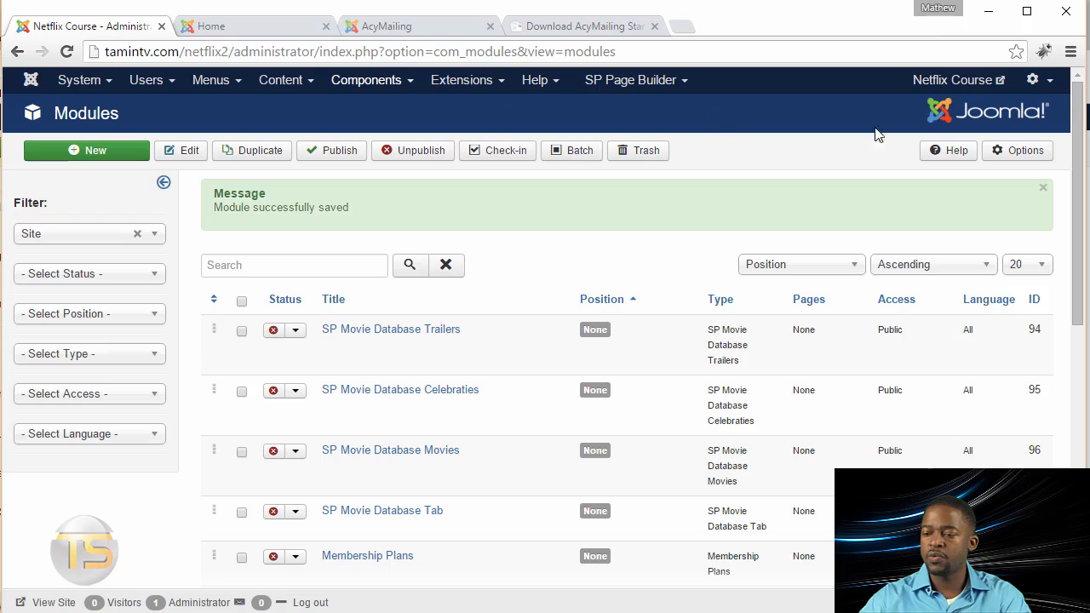
click(978, 85)
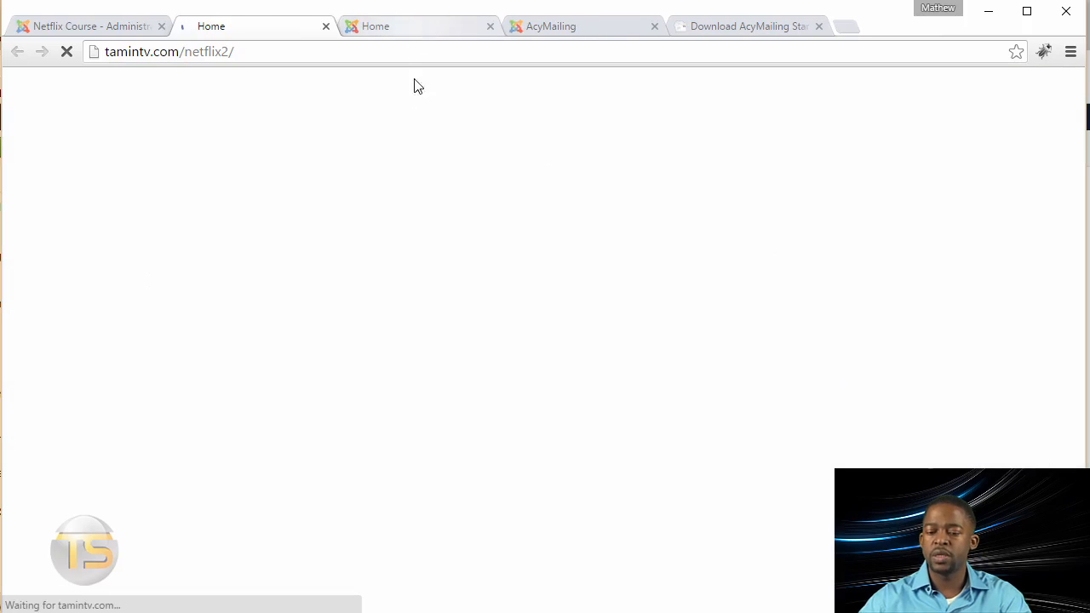
scroll(435, 328, down, 10)
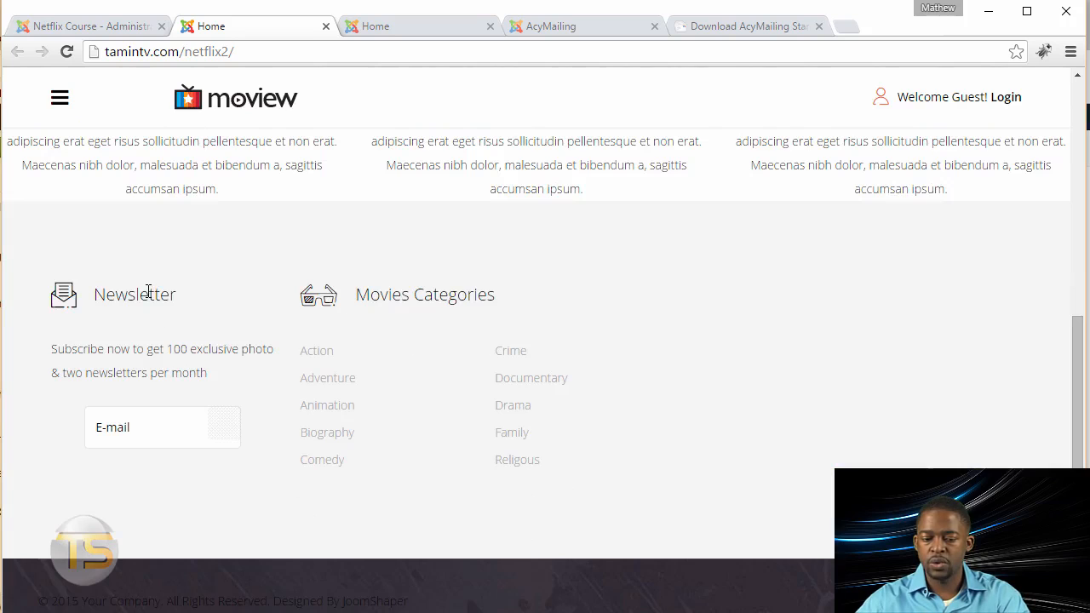
scroll(265, 441, down, 3)
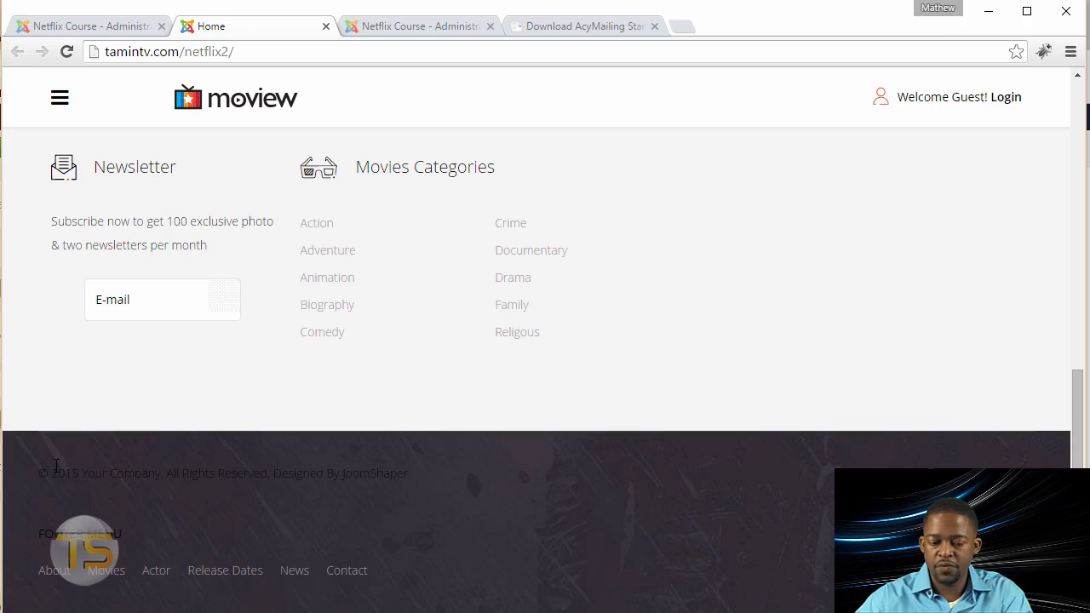
drag(38, 472, 399, 510)
drag(374, 574, 130, 533)
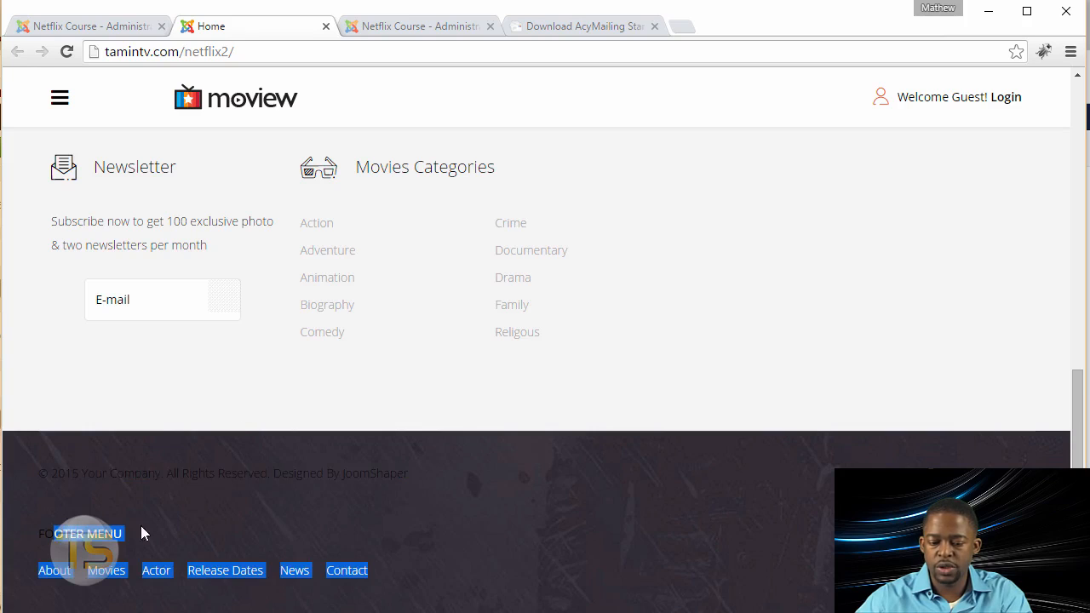
click(169, 528)
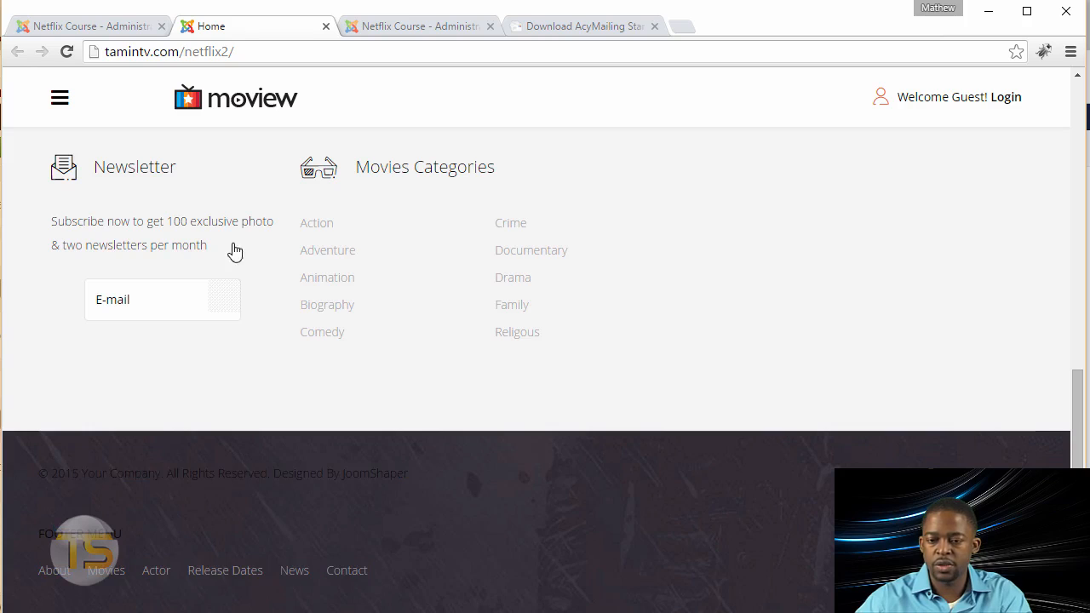
Open the Footer Menu module from the modules list, set its title to Hide, and save and close it.
click(423, 25)
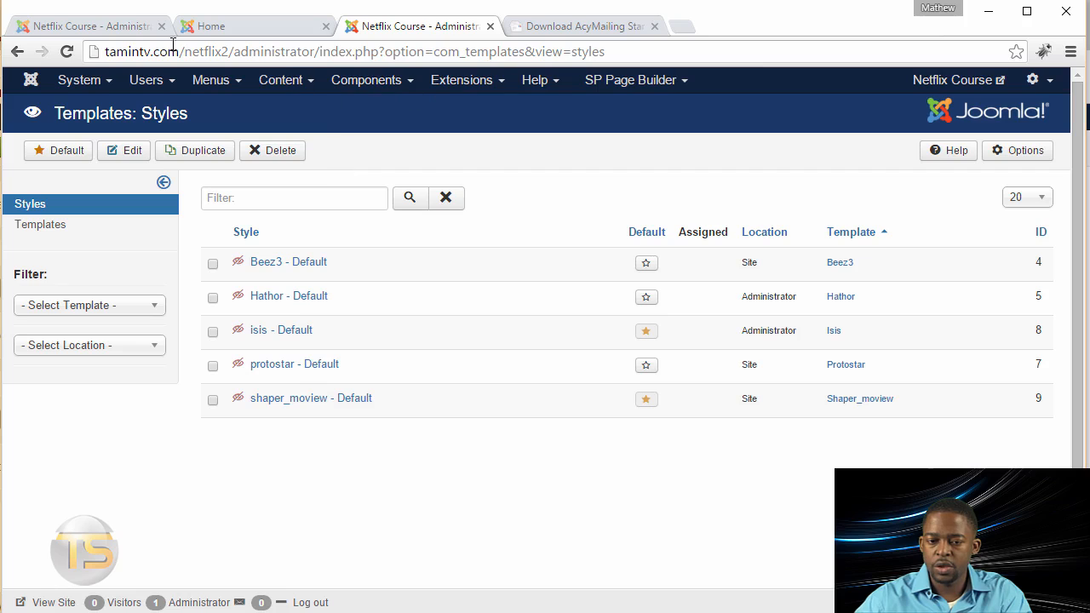
click(93, 33)
mouse_move(452, 85)
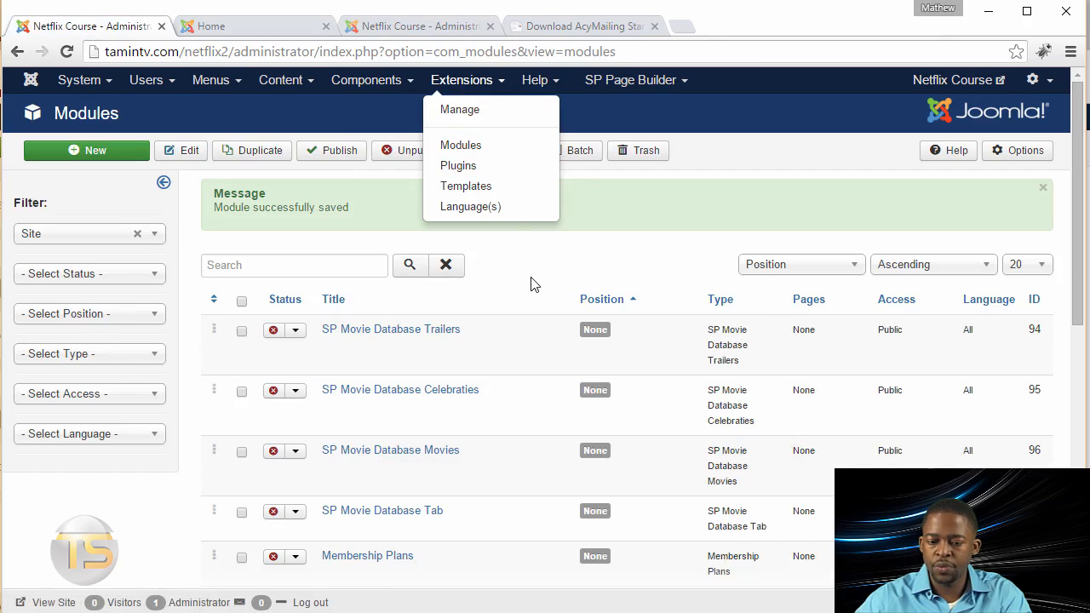
scroll(454, 372, down, 6)
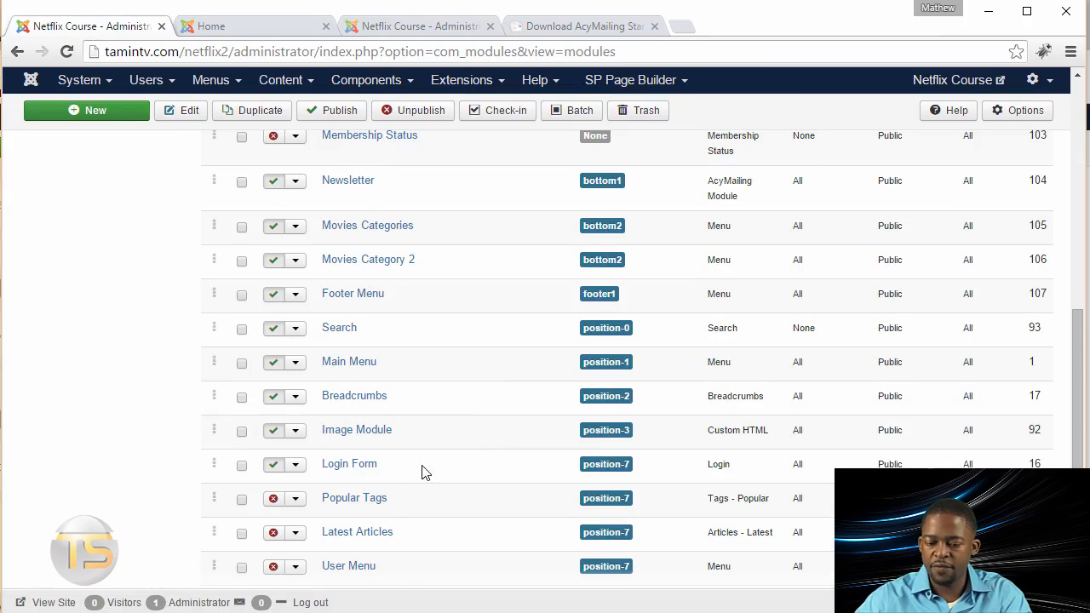
click(359, 299)
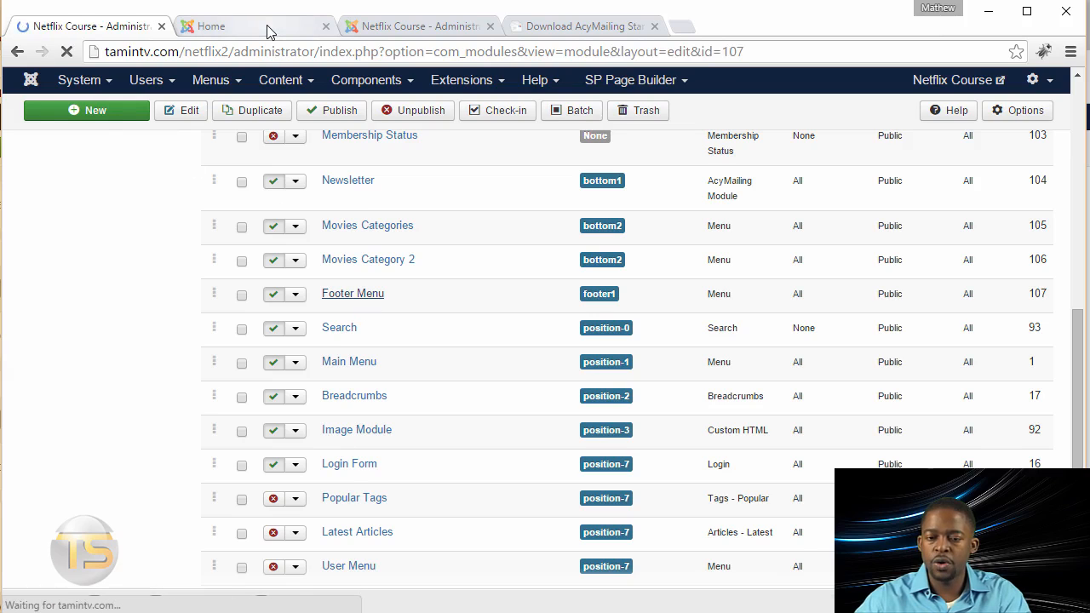
click(267, 25)
mouse_move(140, 537)
mouse_down()
mouse_move(40, 534)
mouse_move(130, 536)
mouse_up()
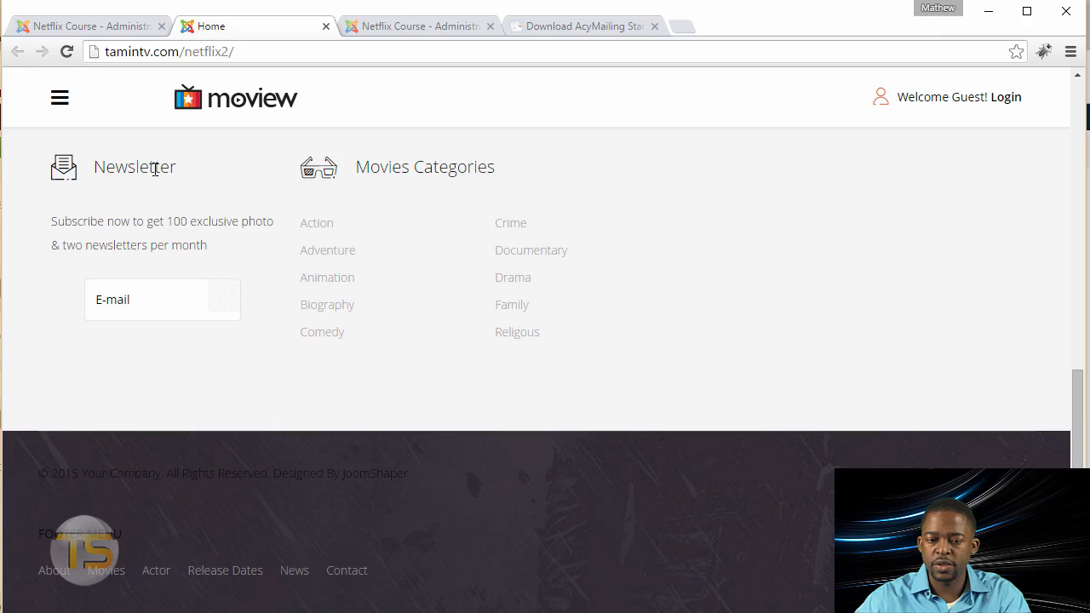
click(136, 27)
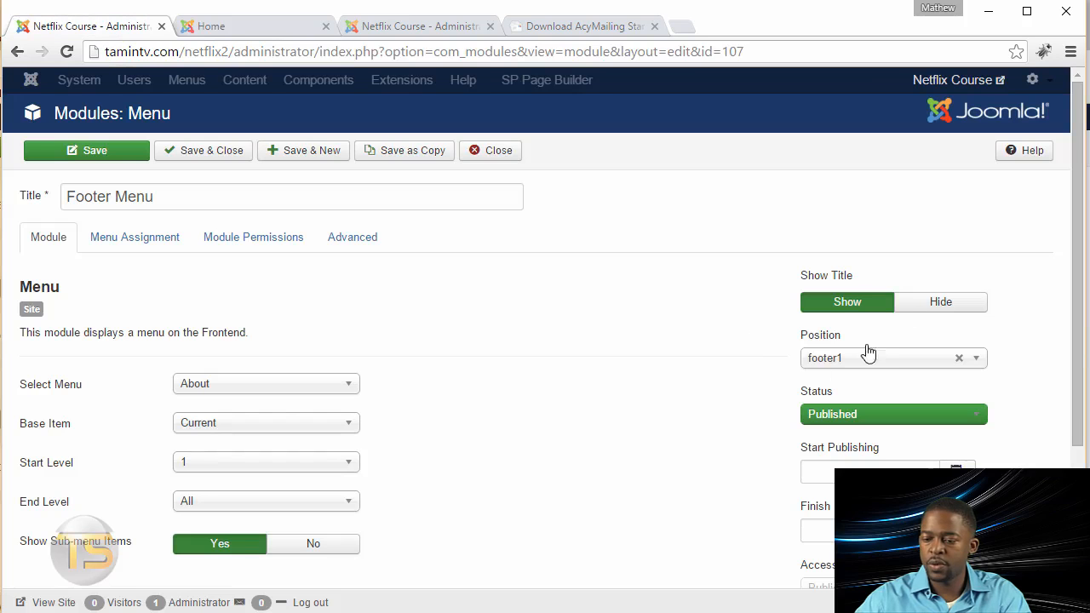
click(949, 312)
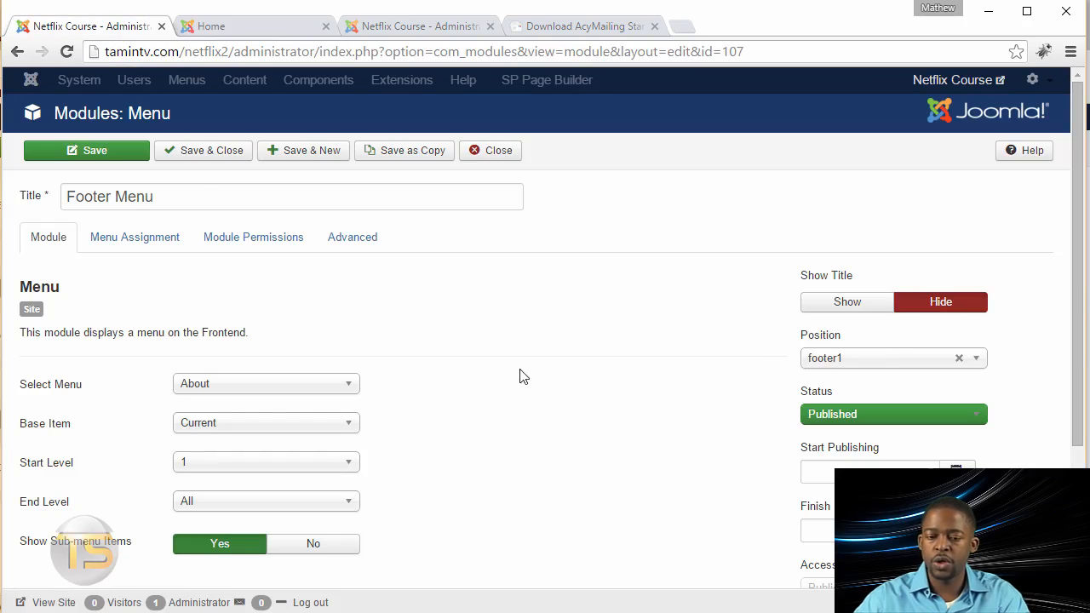
click(221, 151)
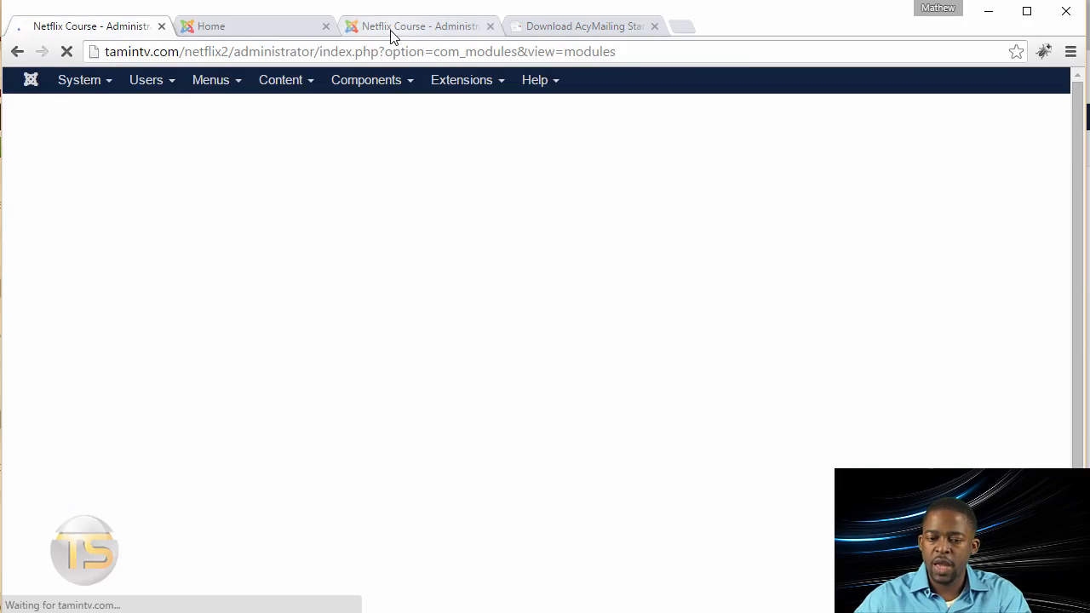
Check the footer's copyright line on the home page, and open the Footer settings of the shaper_moview - Default template style.
click(273, 30)
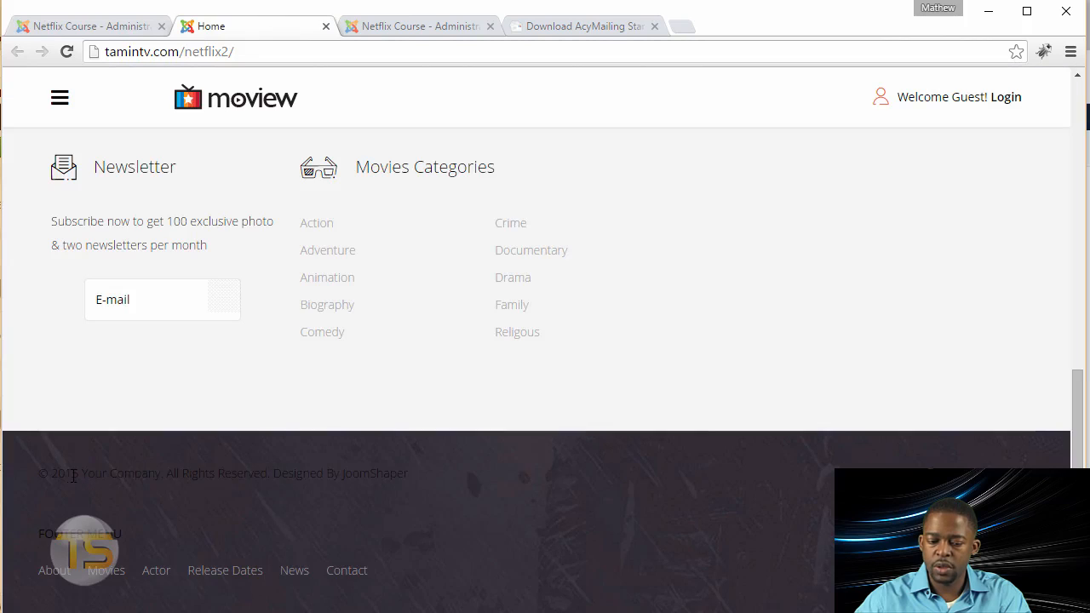
drag(34, 476, 412, 476)
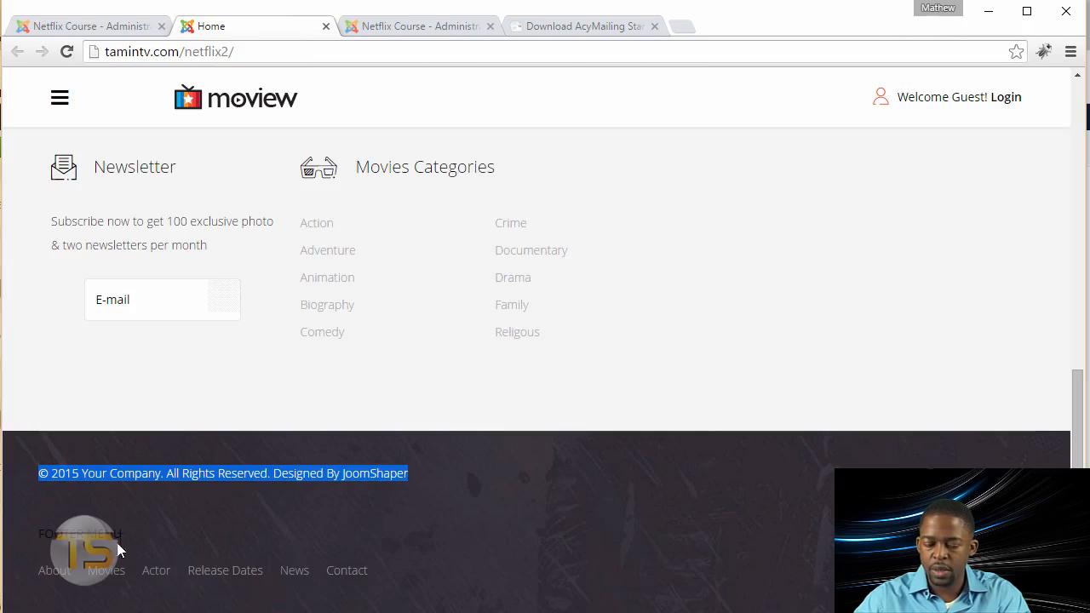
click(163, 528)
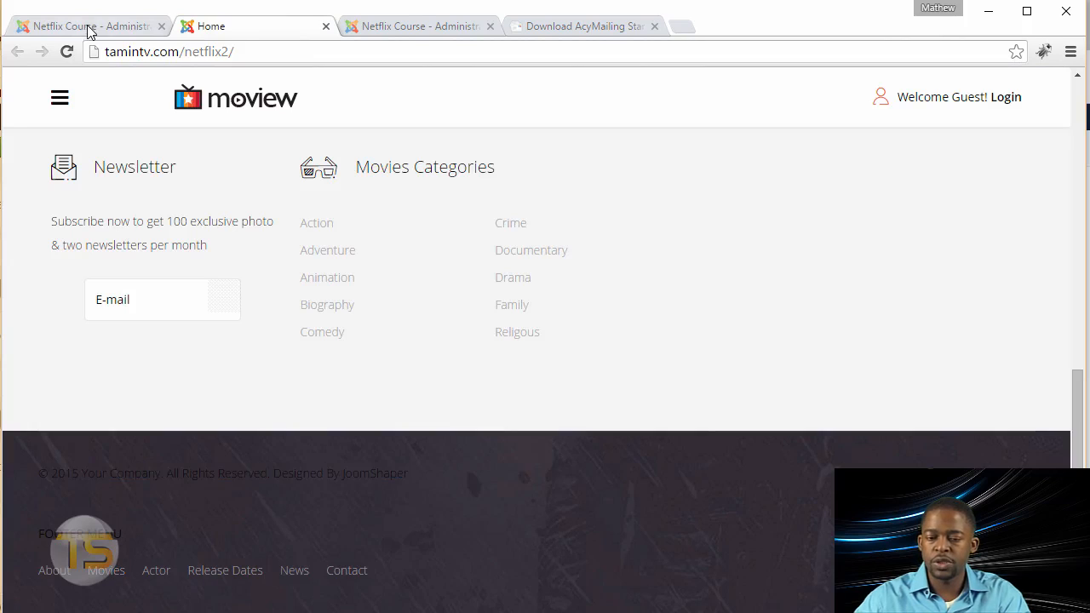
click(88, 27)
click(486, 86)
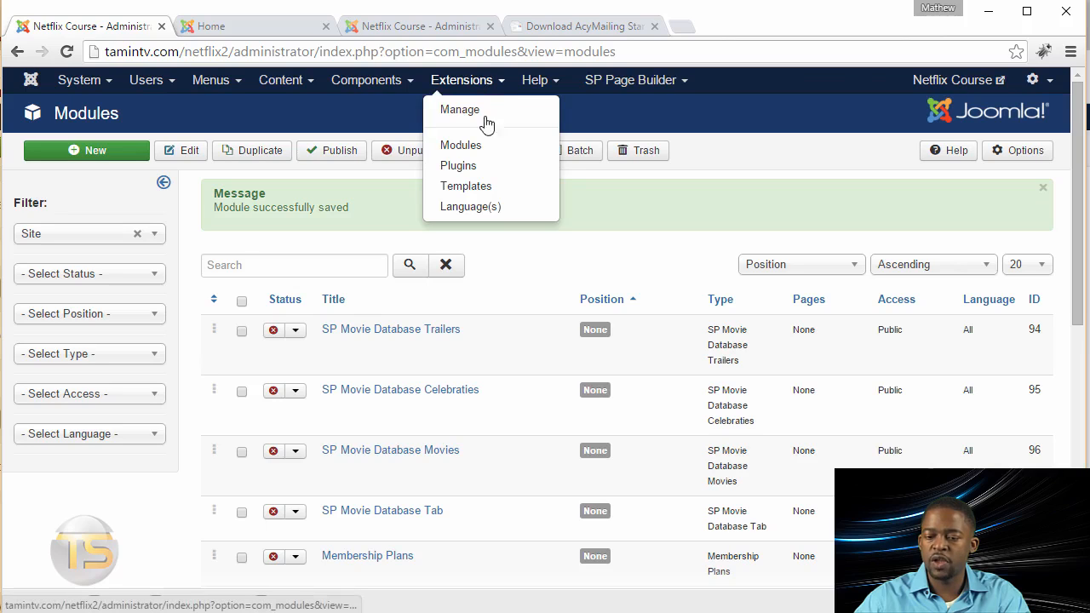
click(481, 185)
click(347, 401)
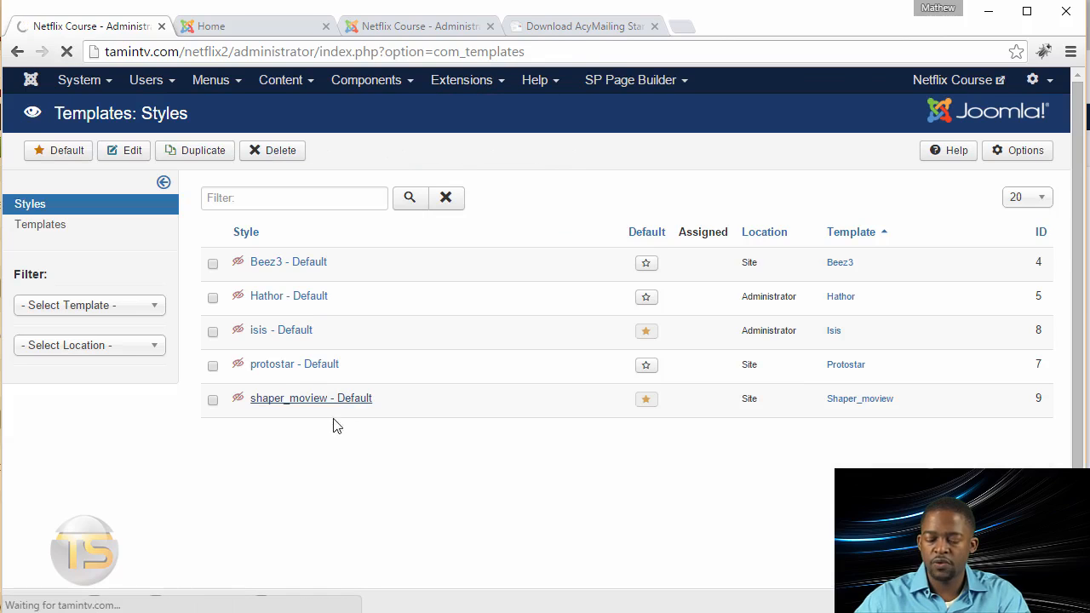
scroll(411, 416, down, 15)
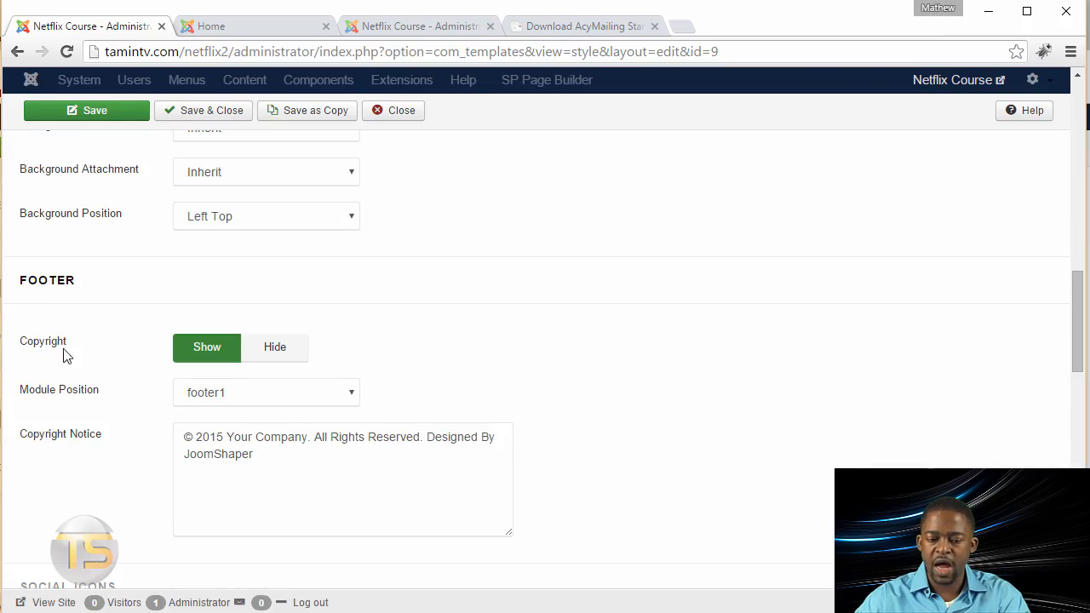
mouse_move(51, 347)
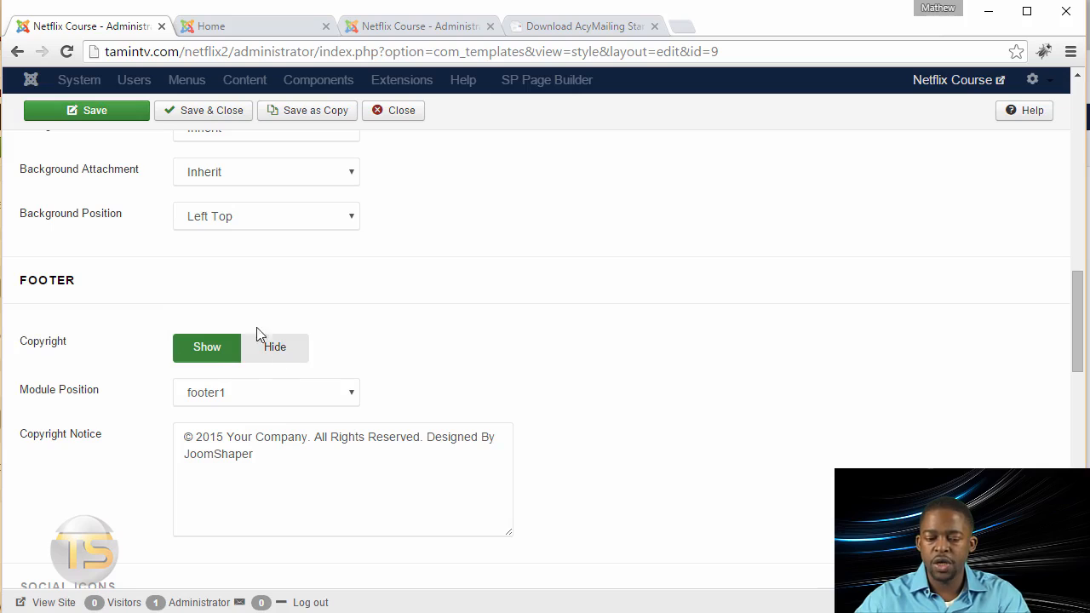
mouse_move(82, 397)
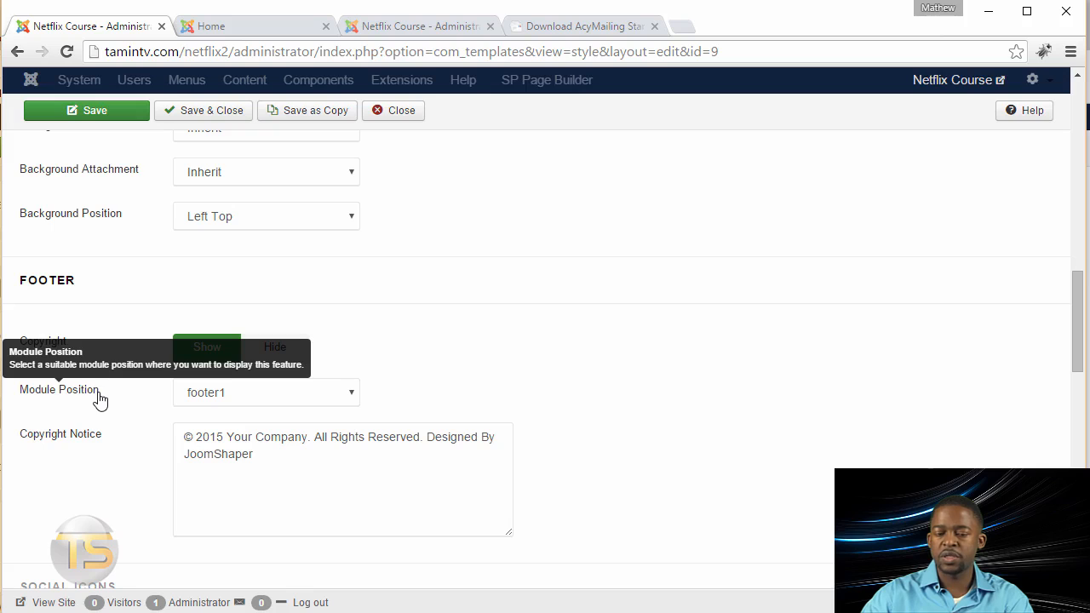
Set the copyright's module position to footer2 in the Footer settings, and save and close the template style.
click(223, 28)
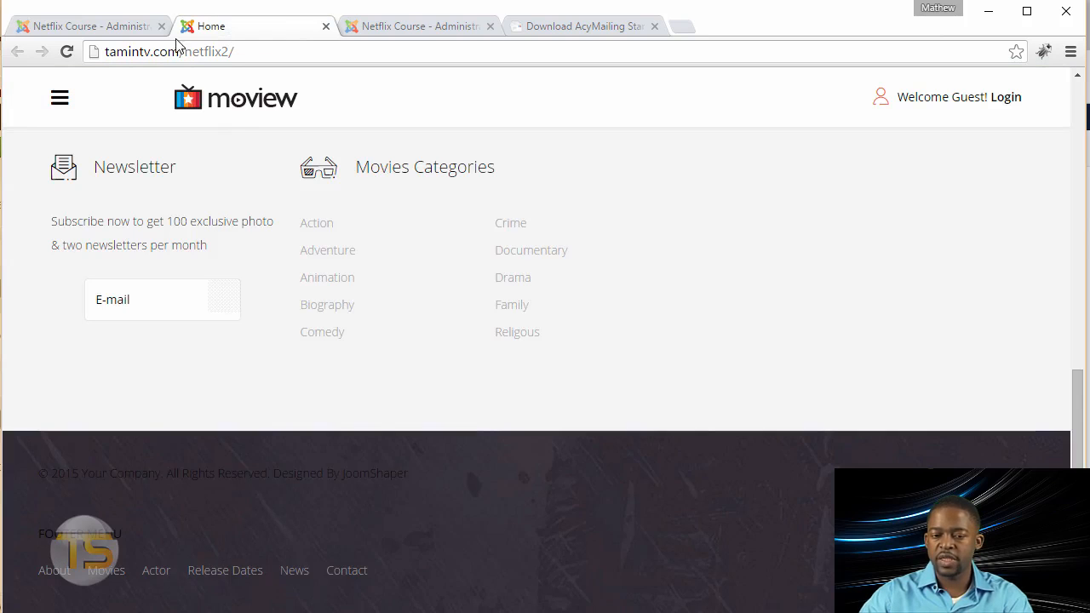
click(106, 30)
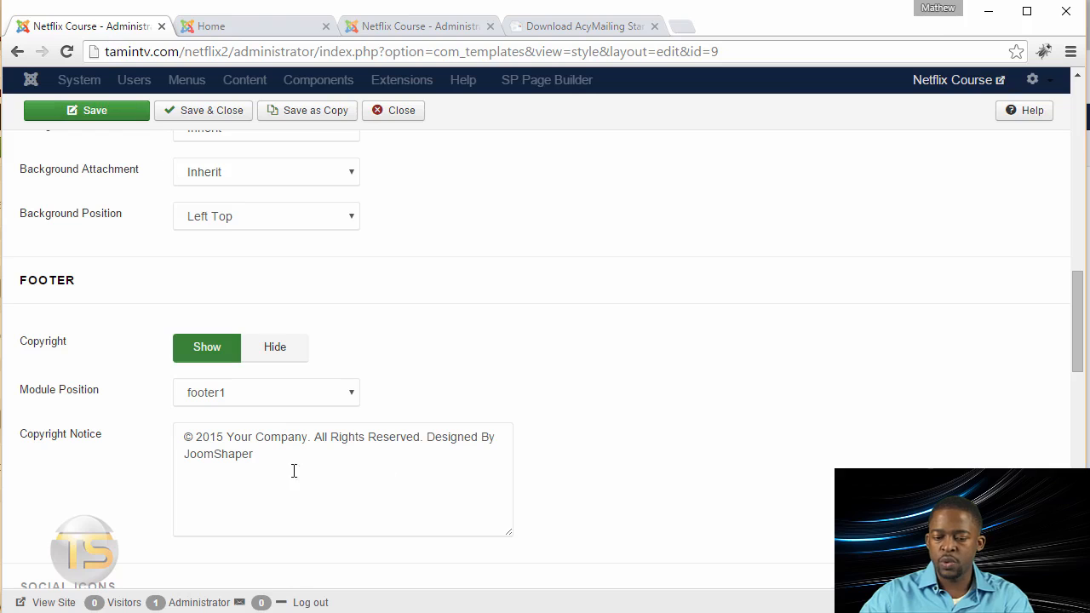
click(243, 402)
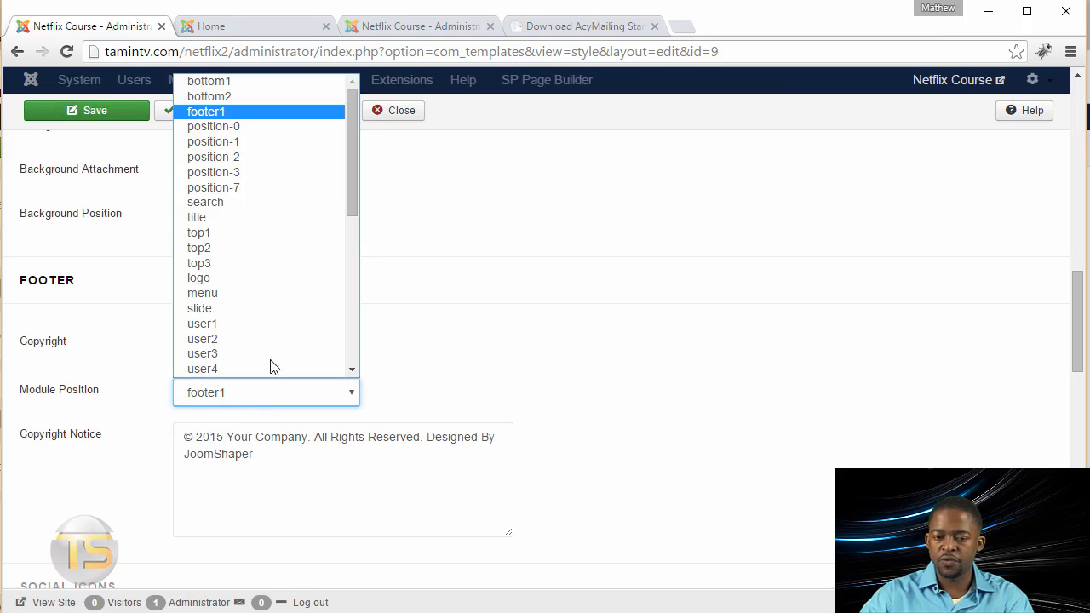
drag(353, 140, 335, 331)
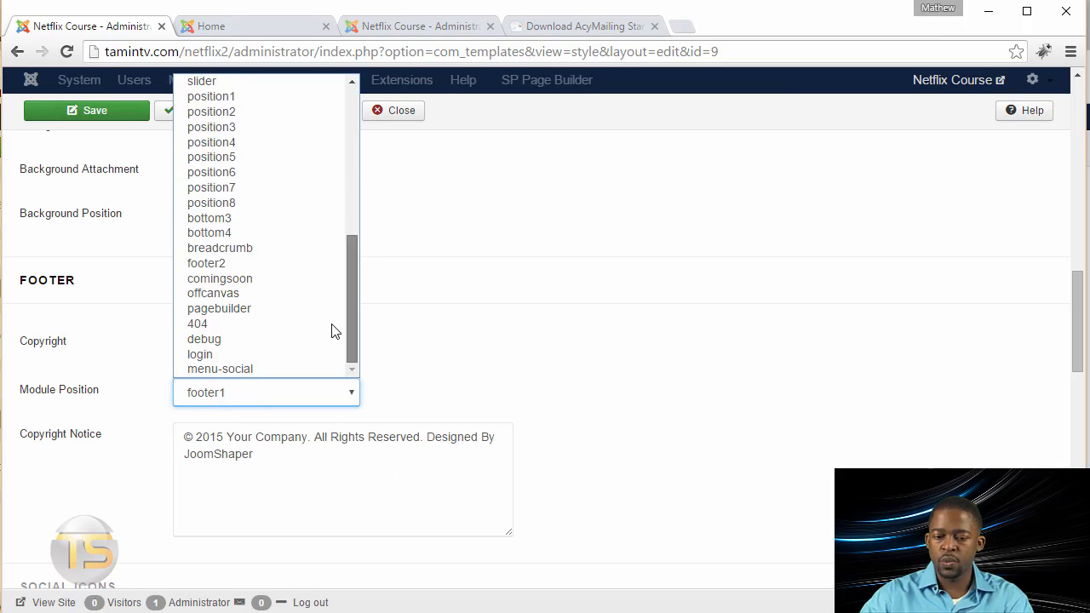
scroll(335, 331, up, 8)
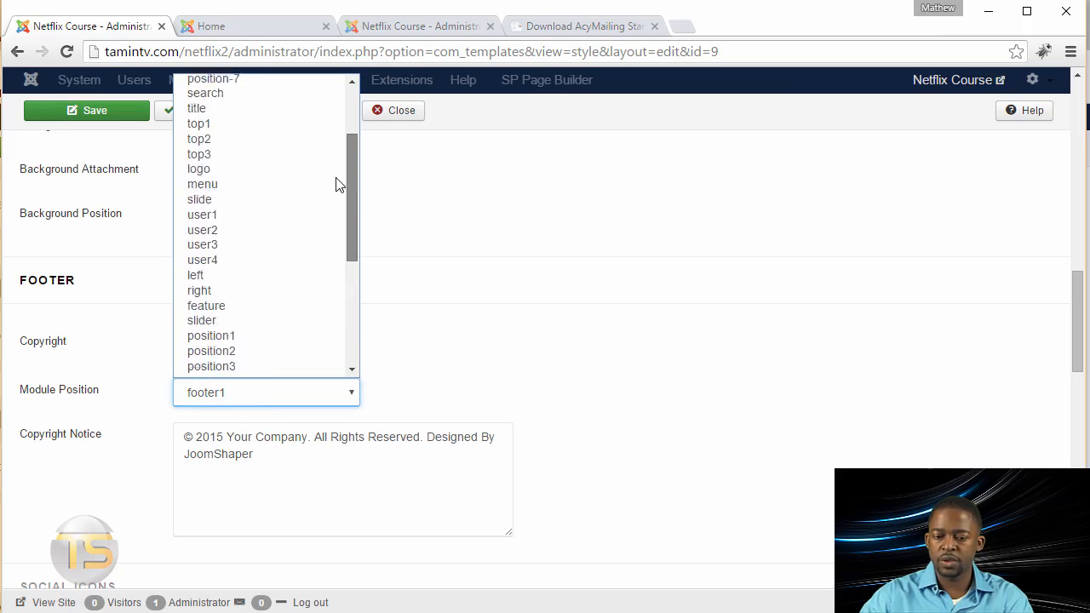
click(89, 399)
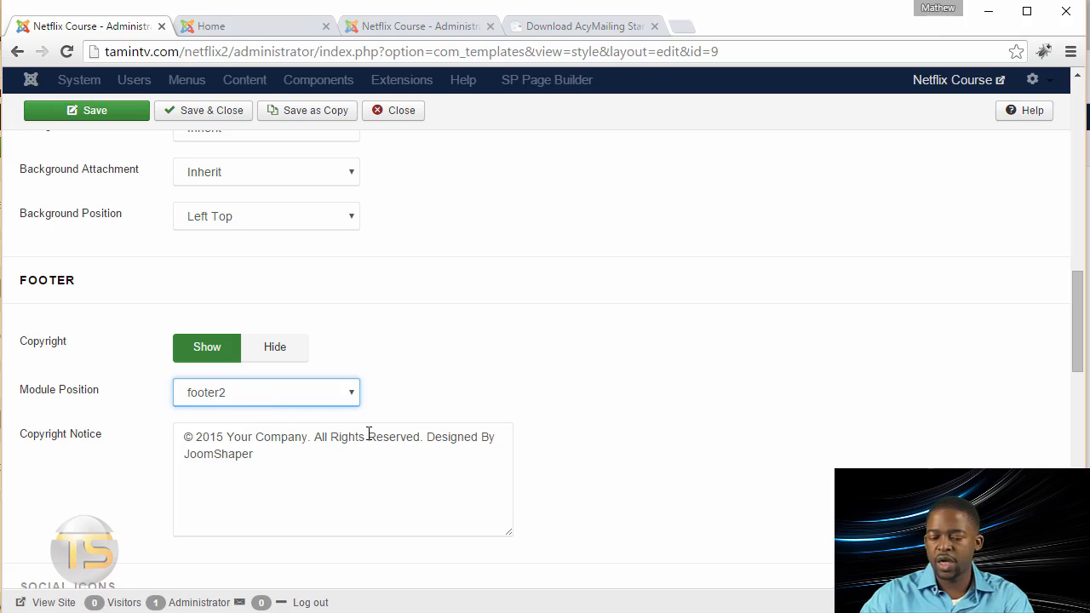
drag(266, 461, 206, 448)
click(251, 465)
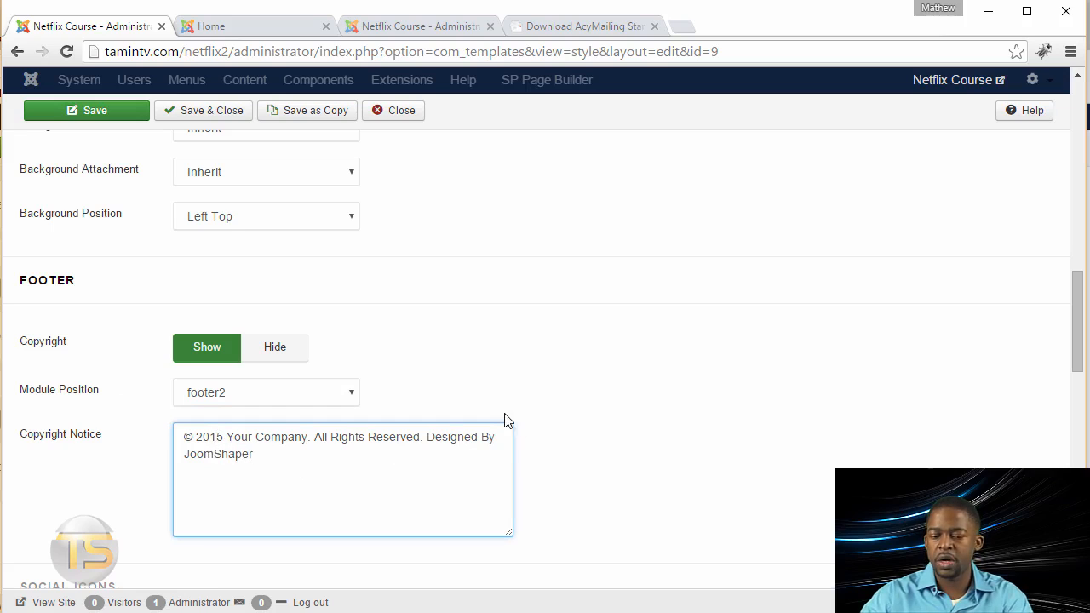
scroll(597, 417, down, 2)
click(211, 115)
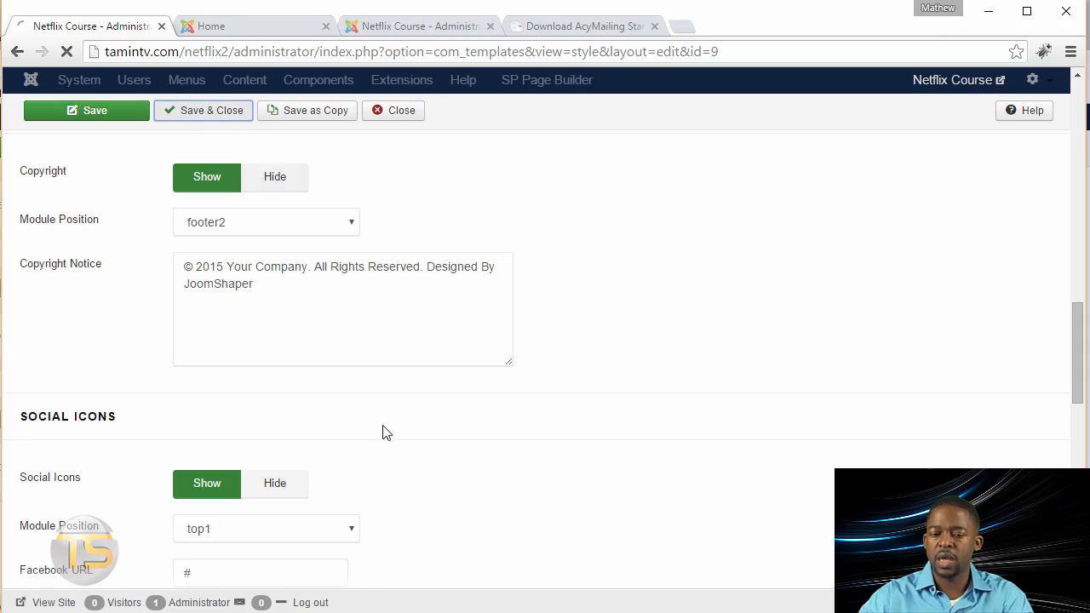
Reload the home page to check the footer, and test the newsletter form by submitting it with an empty e-mail field.
click(220, 31)
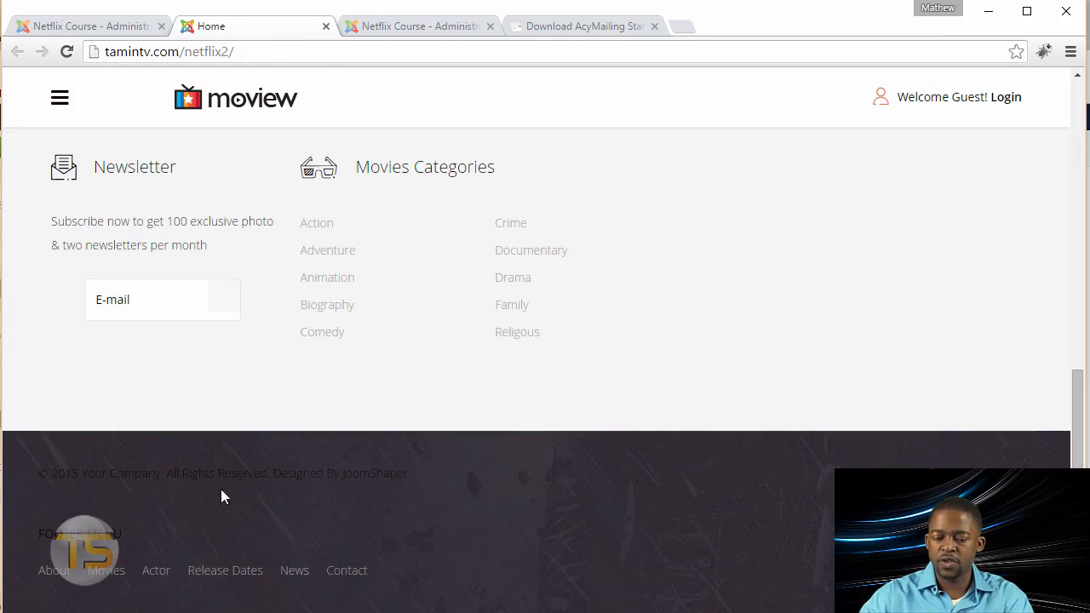
click(66, 51)
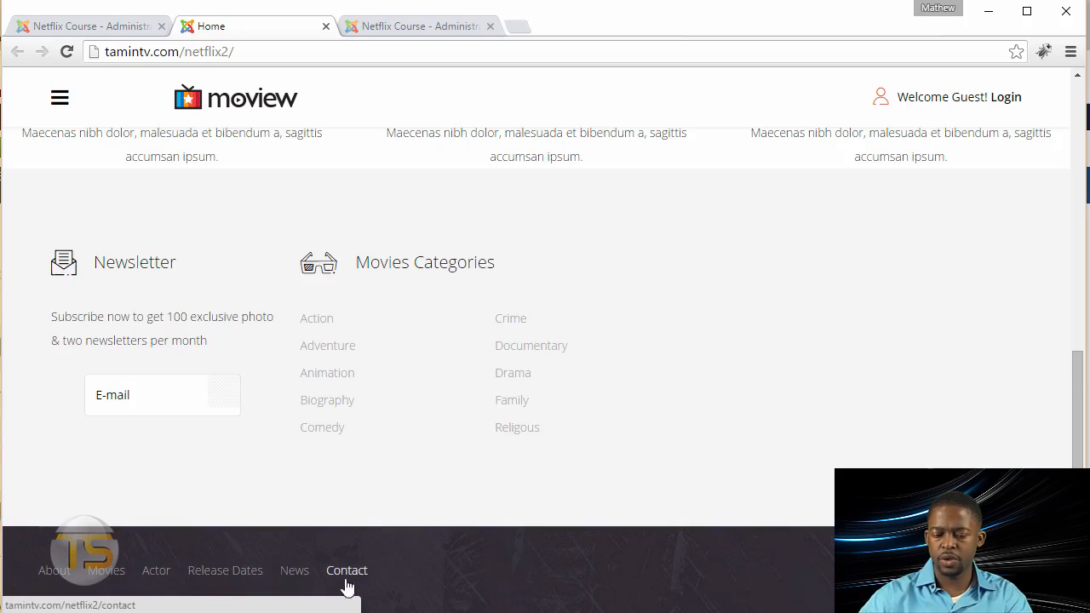
click(129, 390)
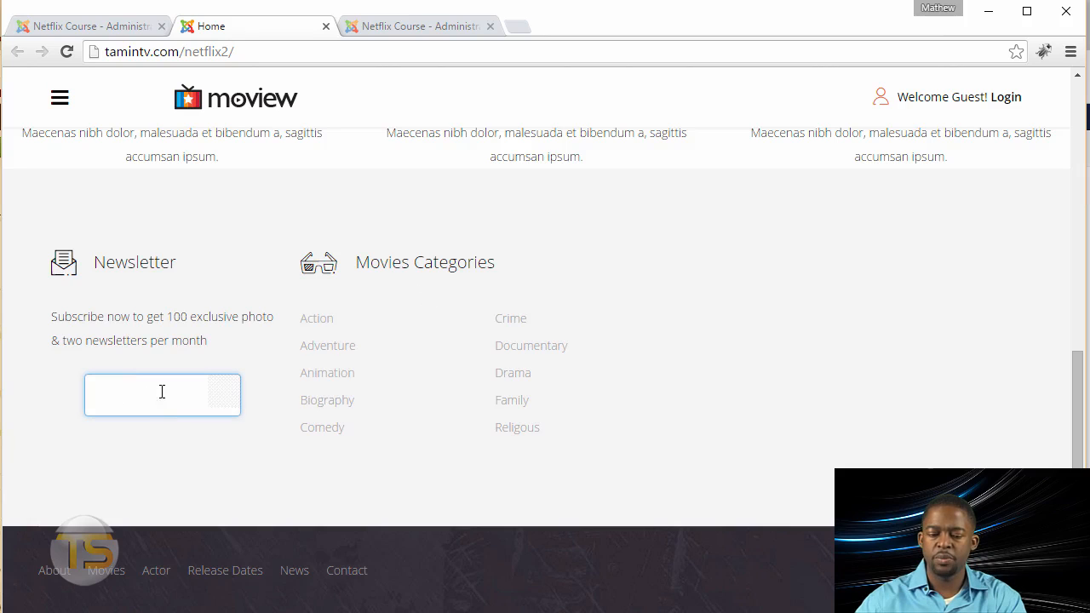
click(219, 403)
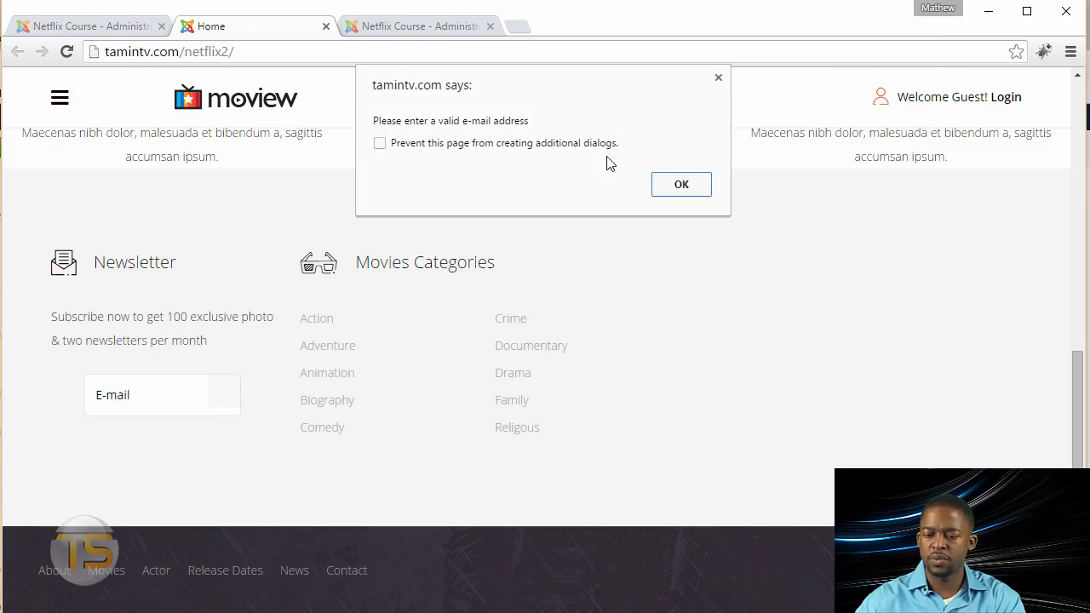
click(686, 184)
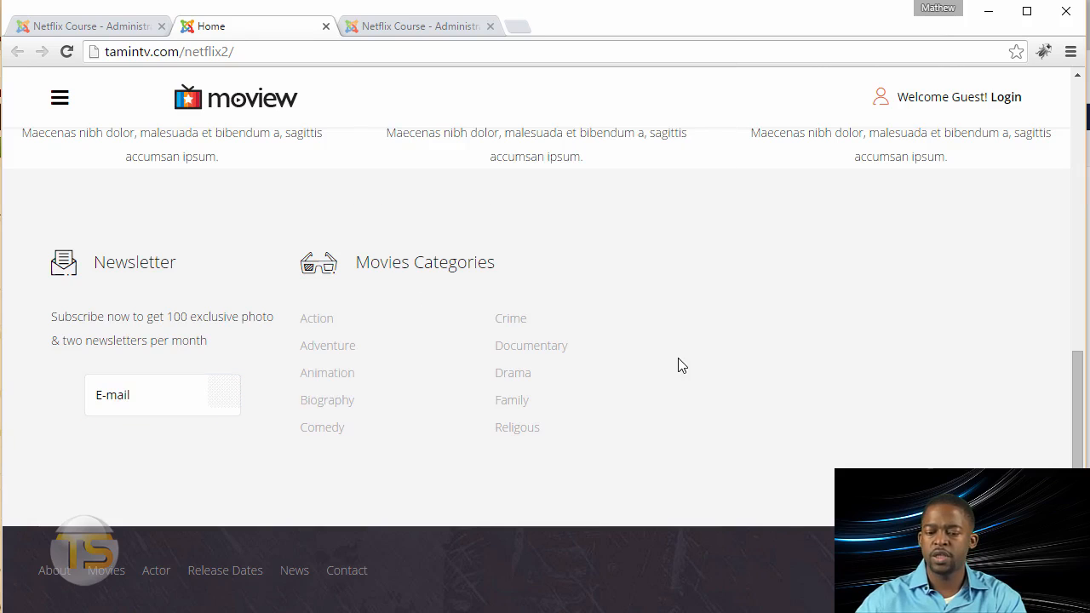